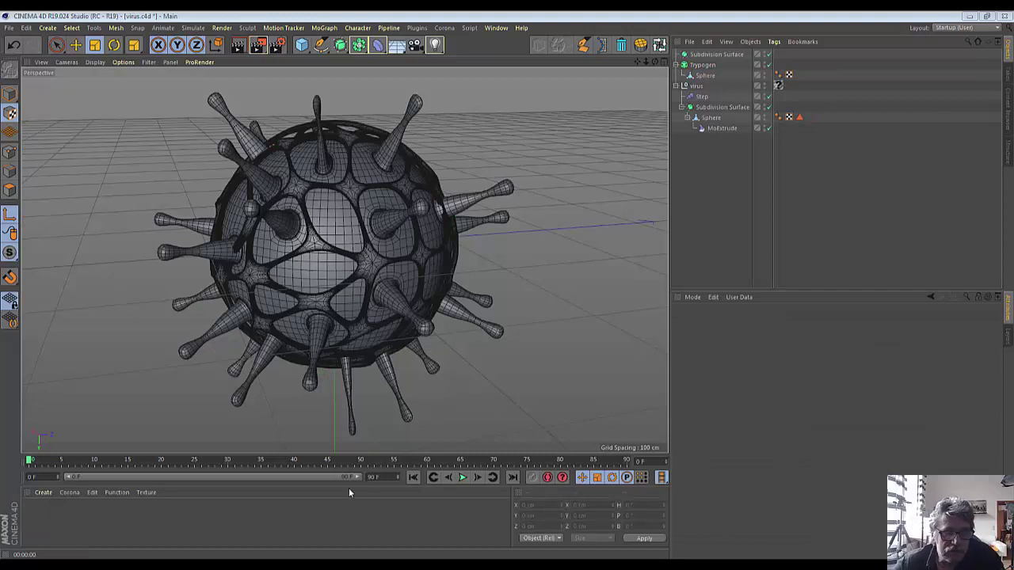
Create a new material, Mat, in the Material Manager and open it for editing.
left_click(44, 493)
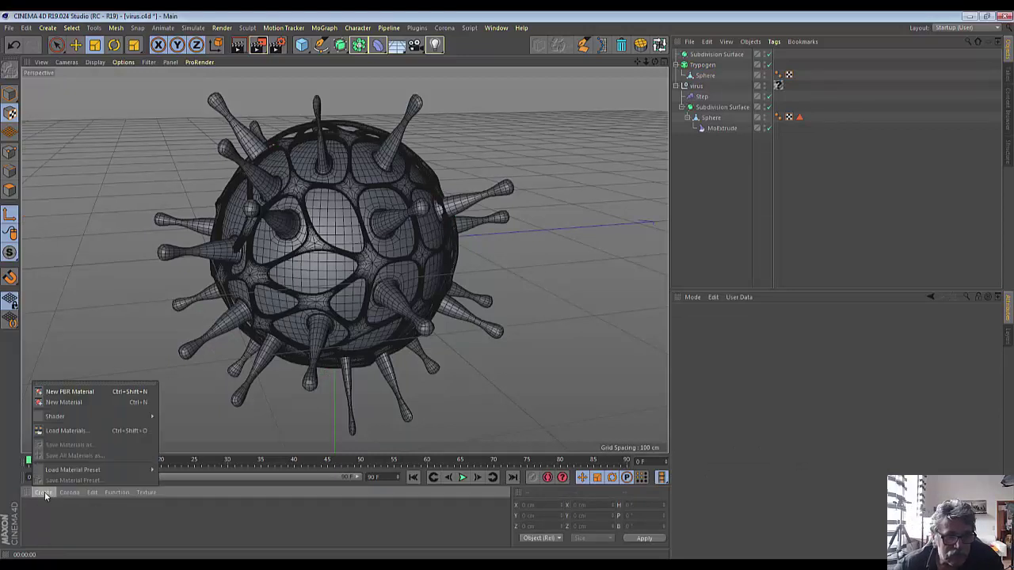
left_click(69, 403)
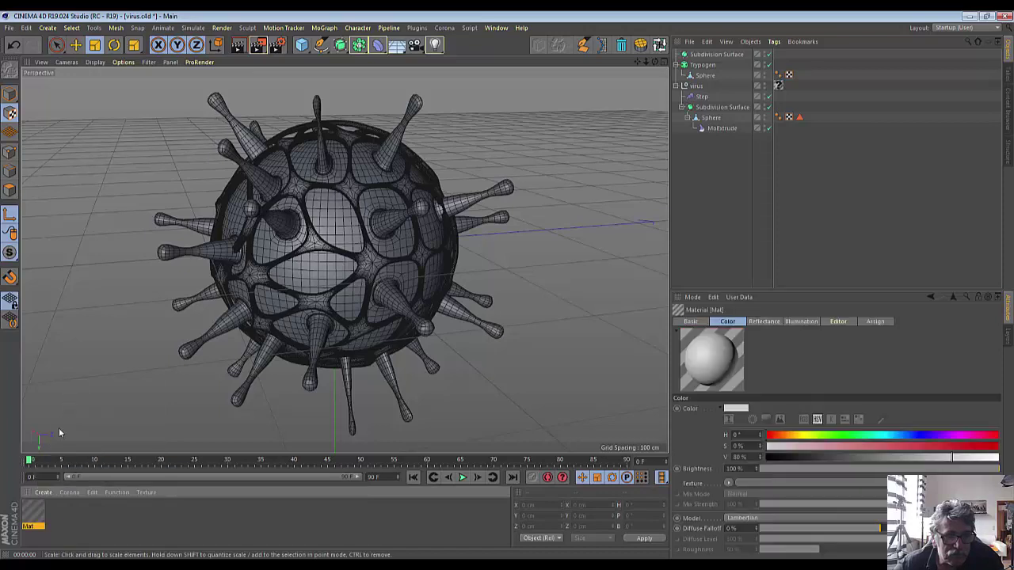
double_click(33, 514)
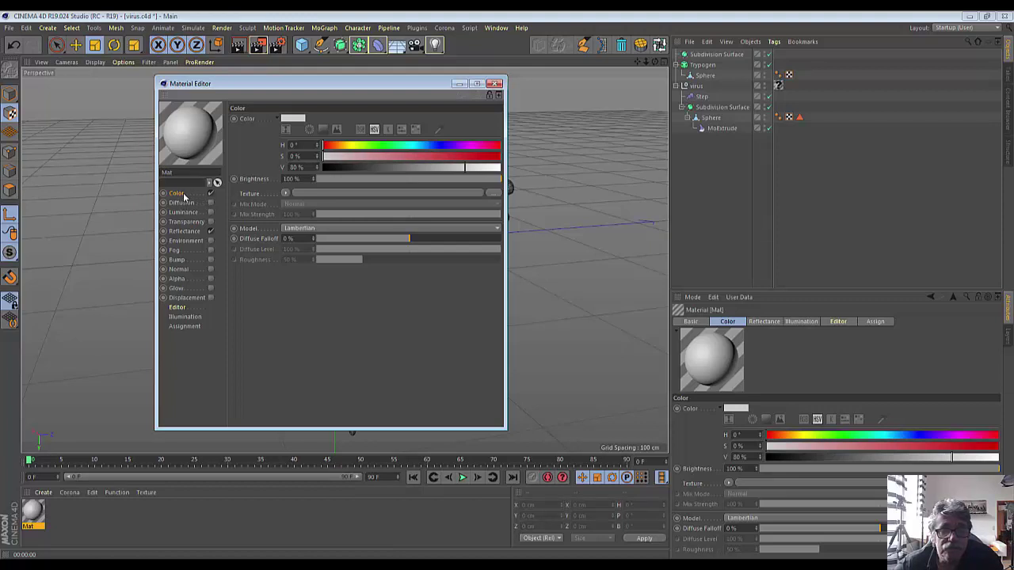
Set Mat's colour to dark green, RGB 3/75/4.
left_click(292, 118)
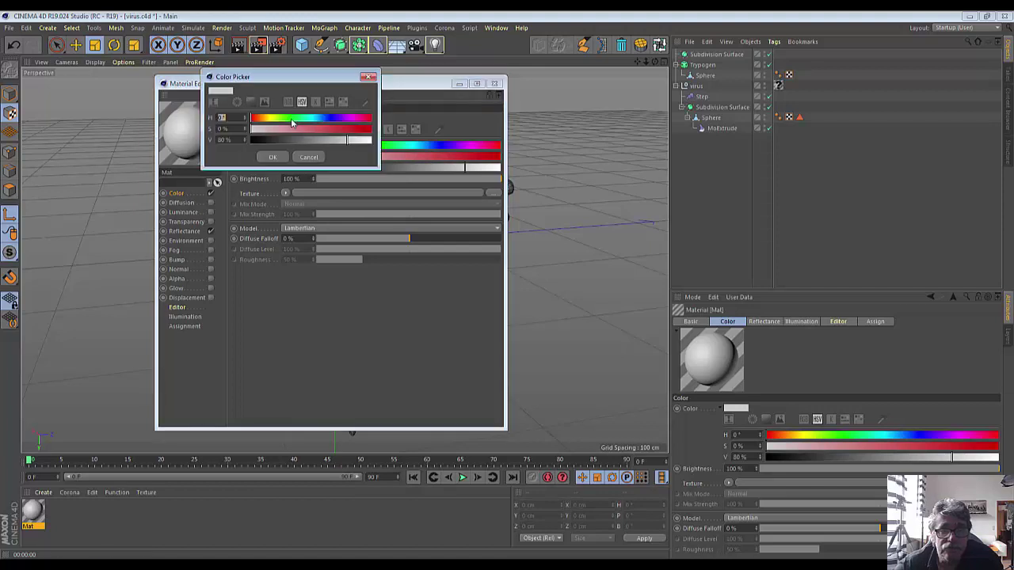
left_click(294, 119)
left_click(289, 102)
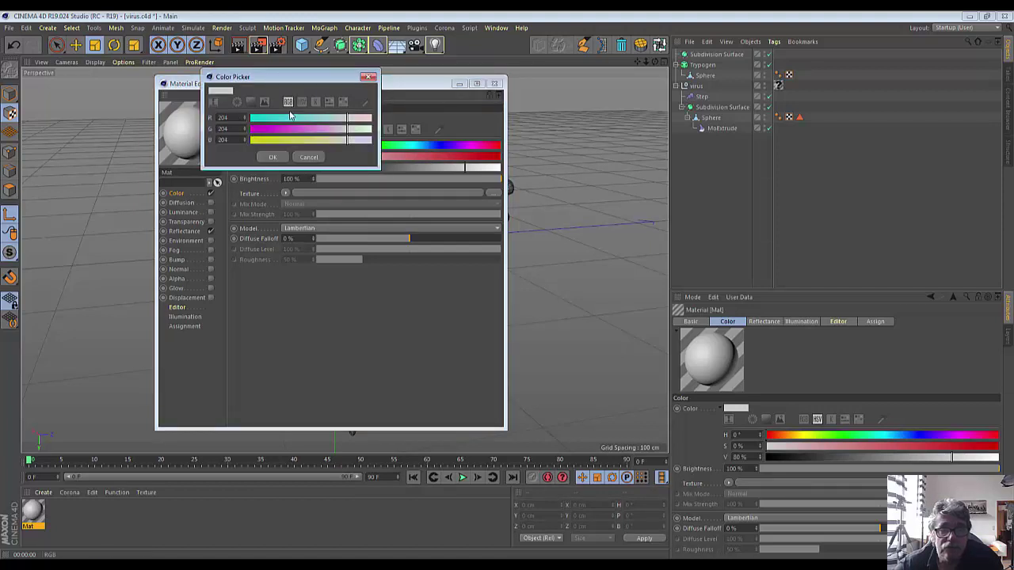
left_click(264, 105)
left_click_drag(296, 161, 315, 212)
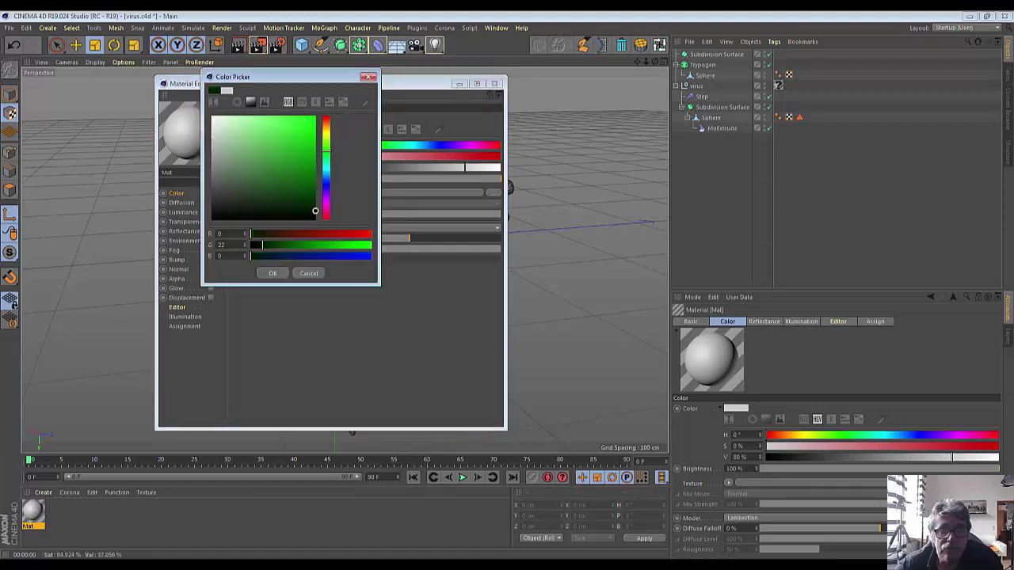
left_click(285, 273)
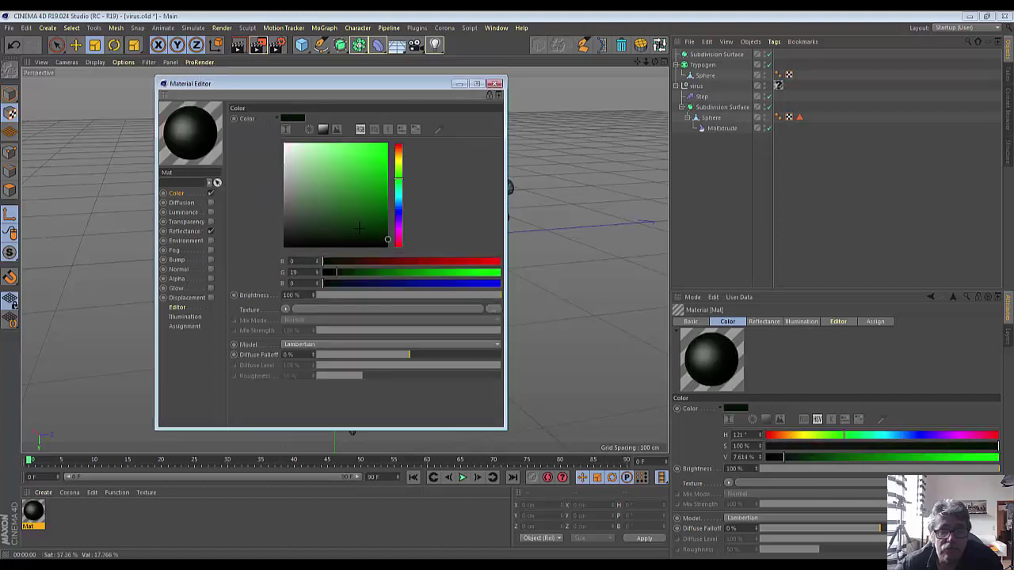
left_click_drag(387, 239, 383, 217)
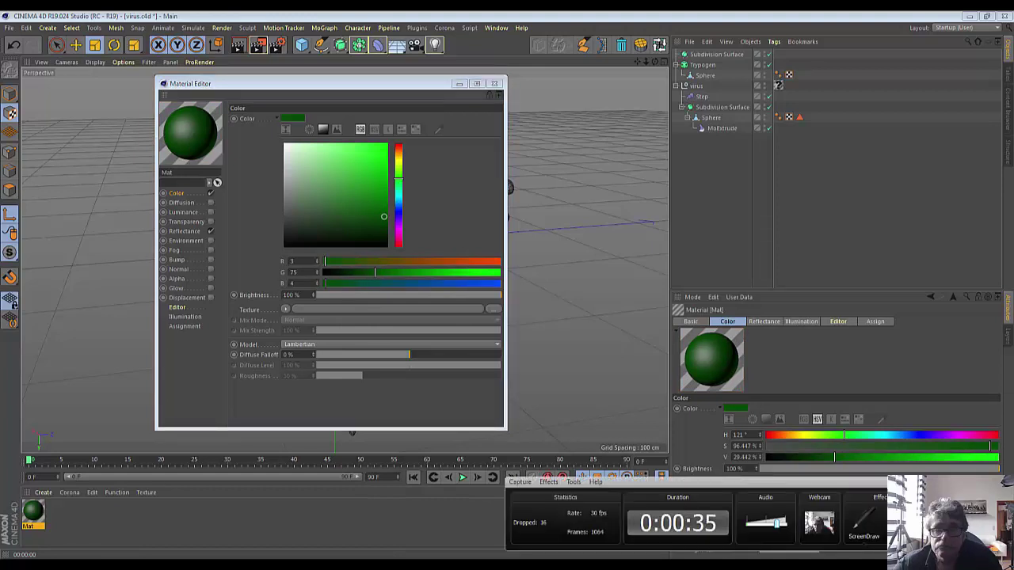
Try a Filter shader in the colour texture and inspect its settings.
left_click(286, 310)
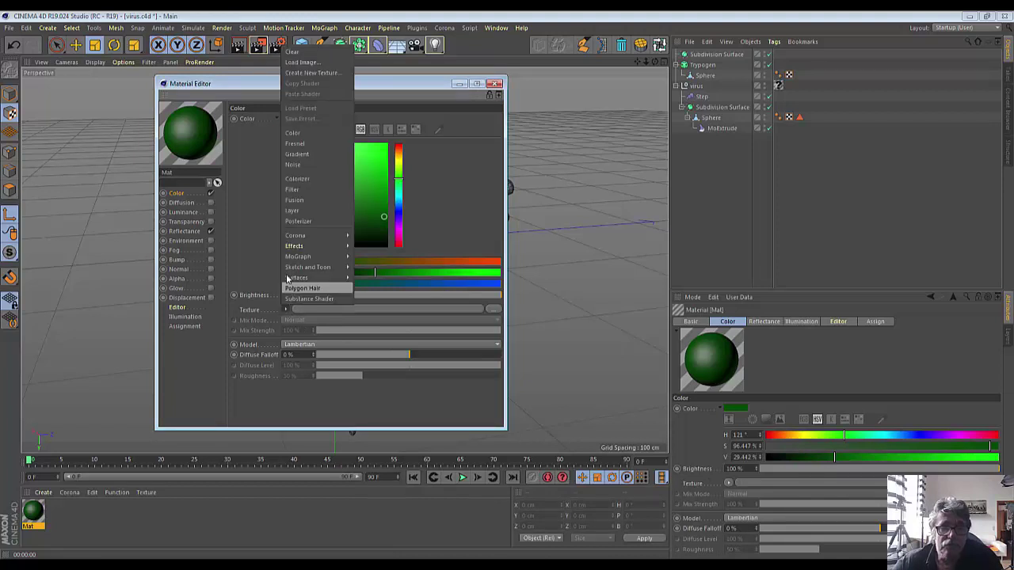
left_click(297, 192)
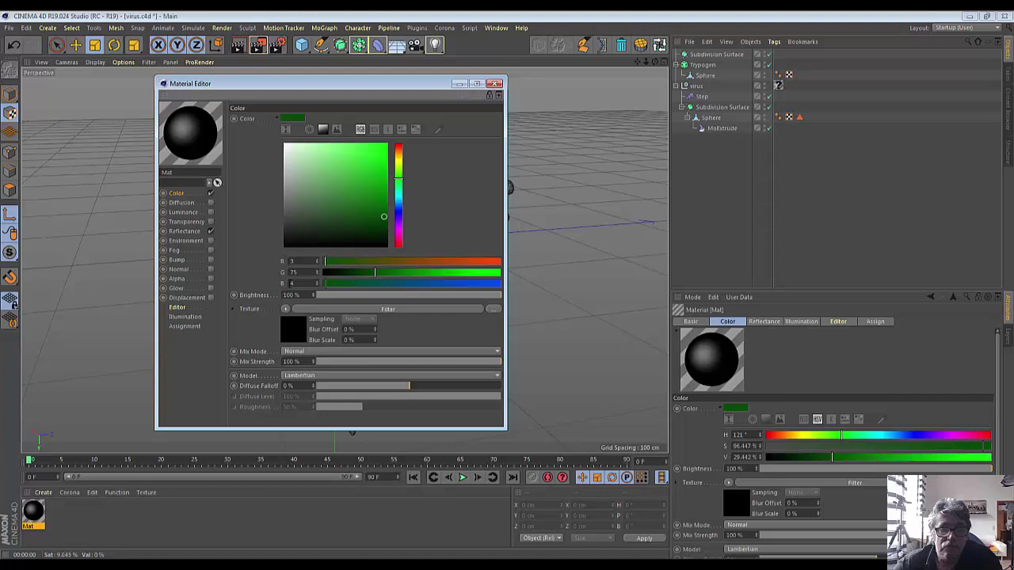
left_click(289, 331)
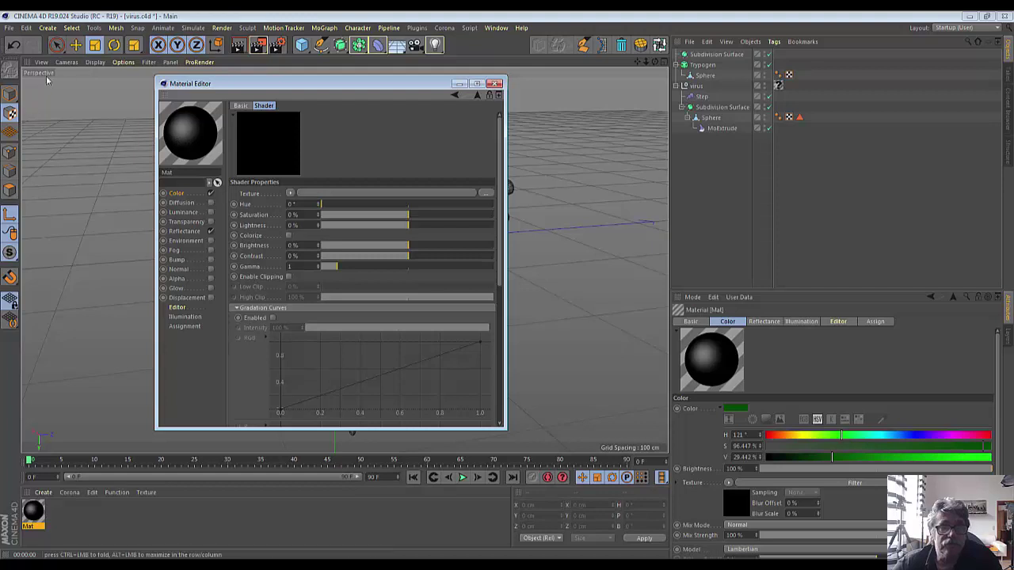
left_click(454, 96)
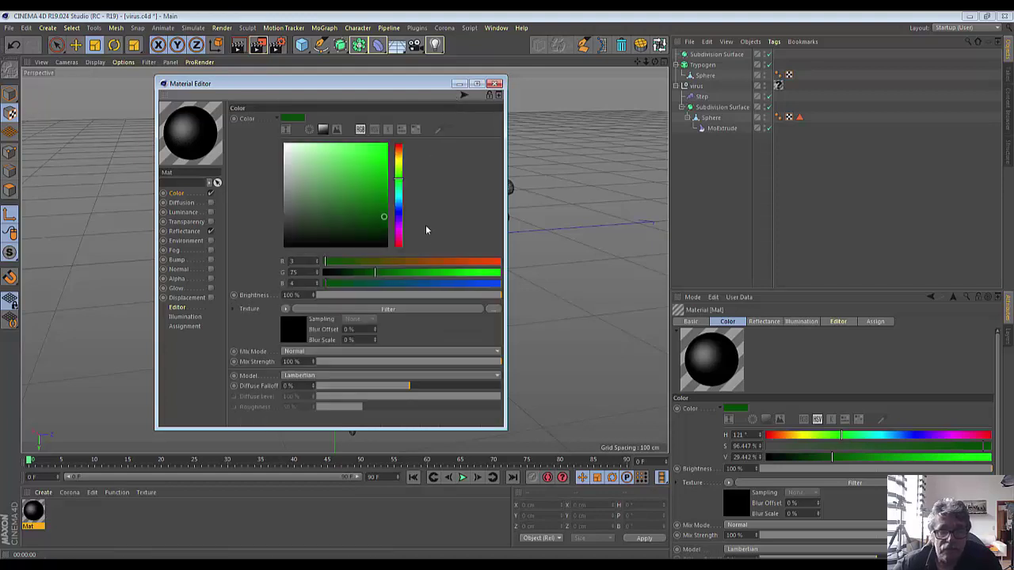
left_click(381, 308)
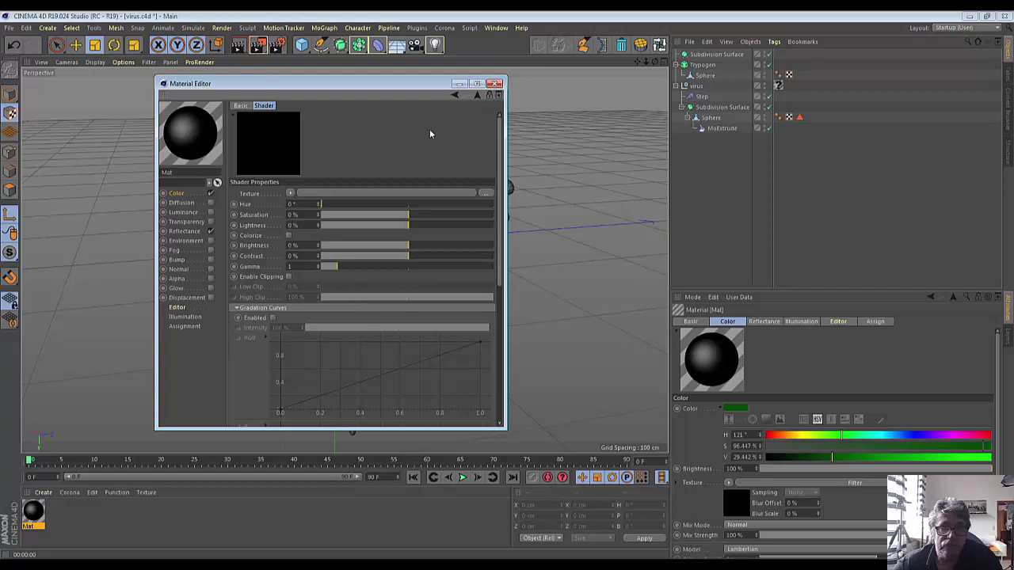
left_click(456, 95)
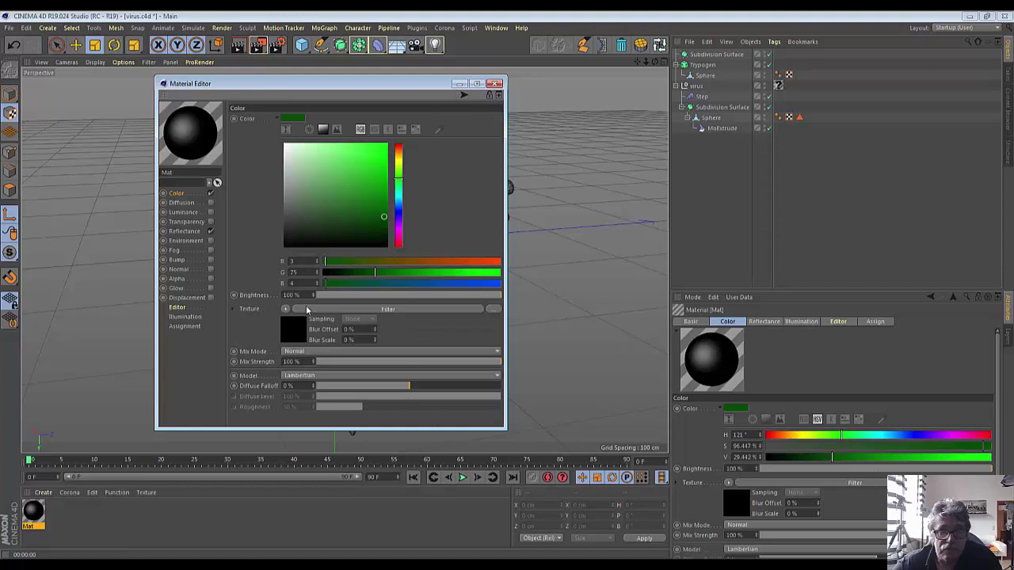
Replace the colour texture with a Gradient shader and show its settings.
left_click(285, 309)
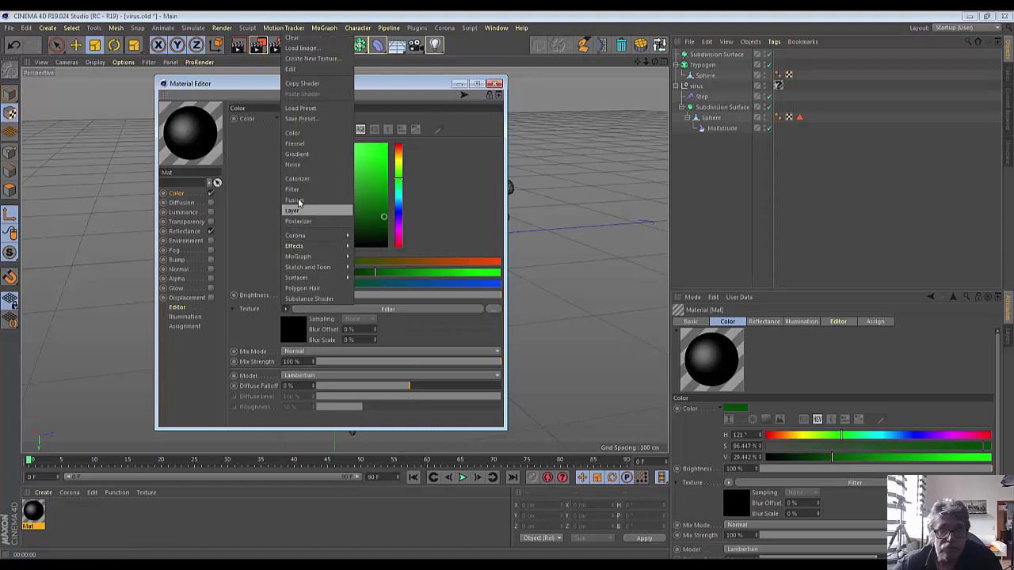
left_click(299, 154)
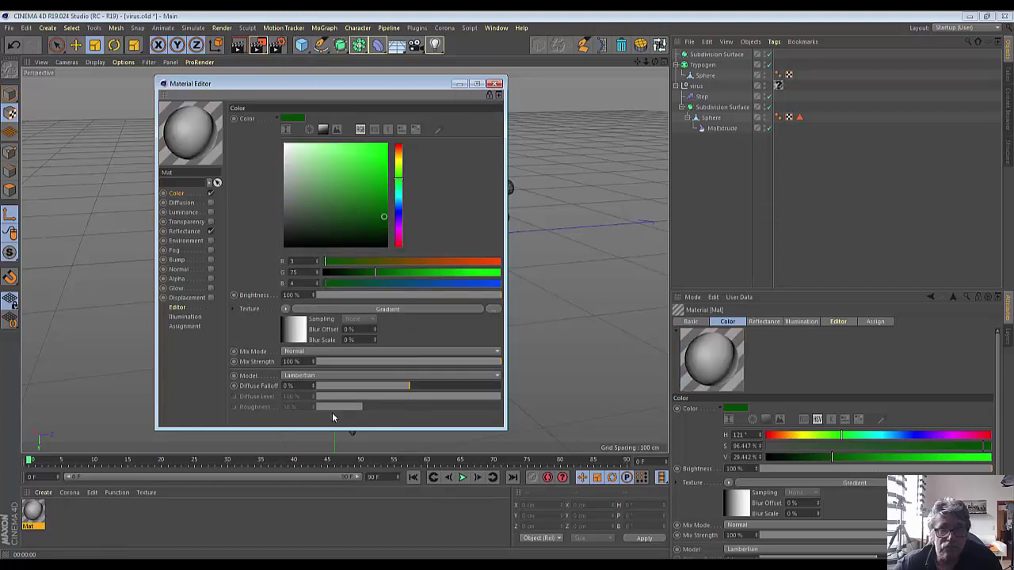
left_click(294, 329)
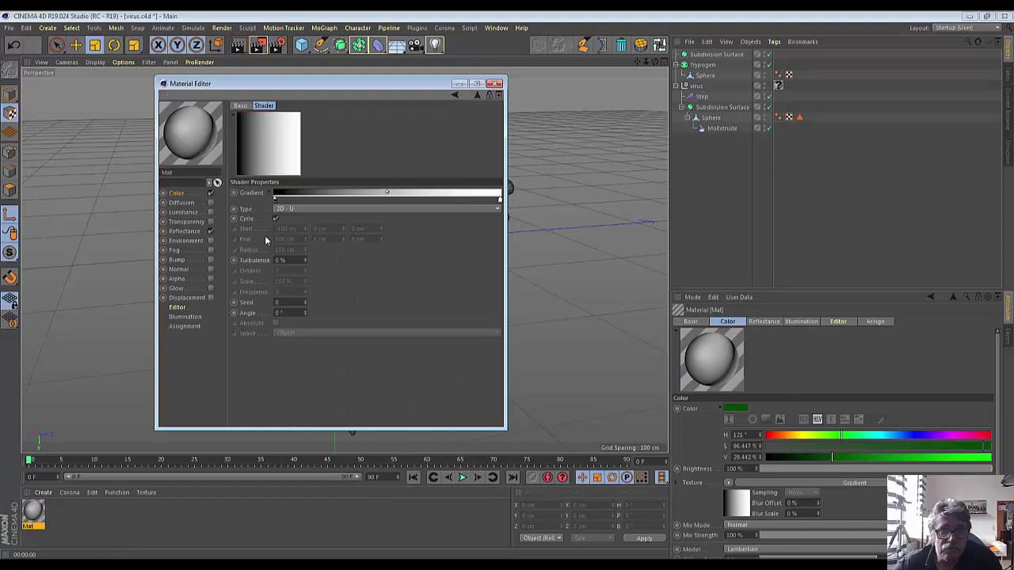
Make the gradient 2D - Circular, move its black knot right and recolour it bright green.
left_click(287, 210)
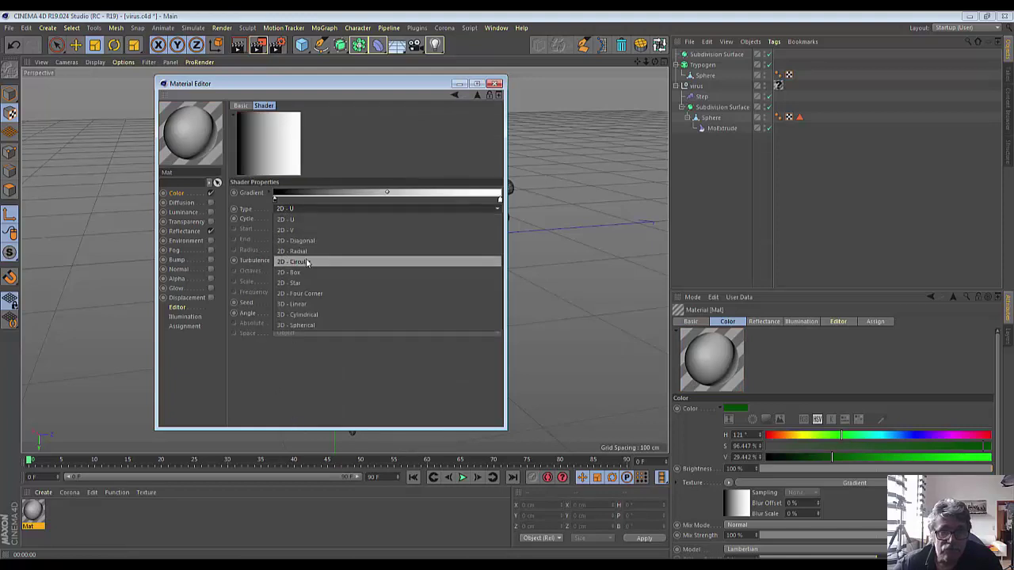
left_click(307, 262)
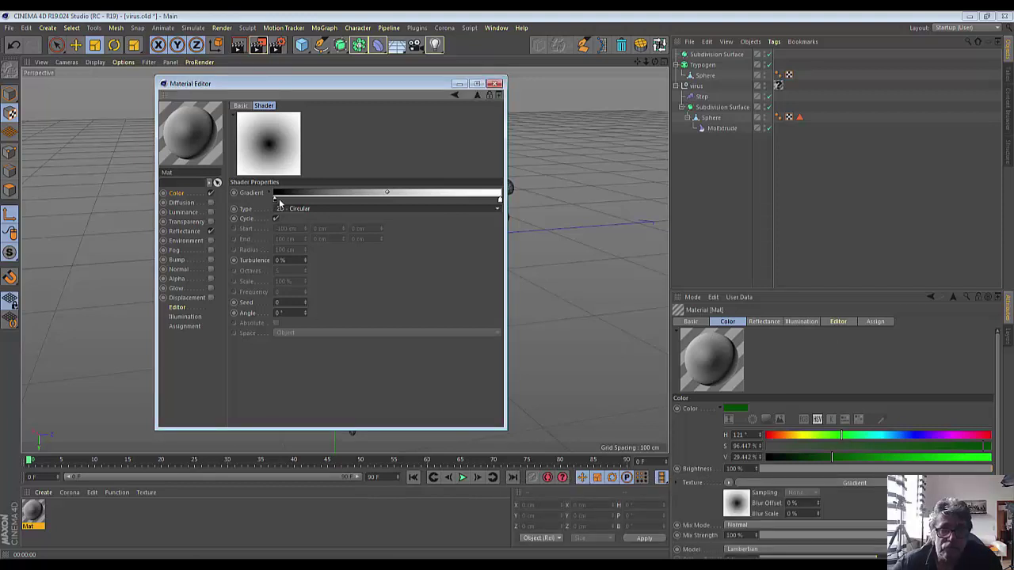
left_click_drag(275, 202, 308, 203)
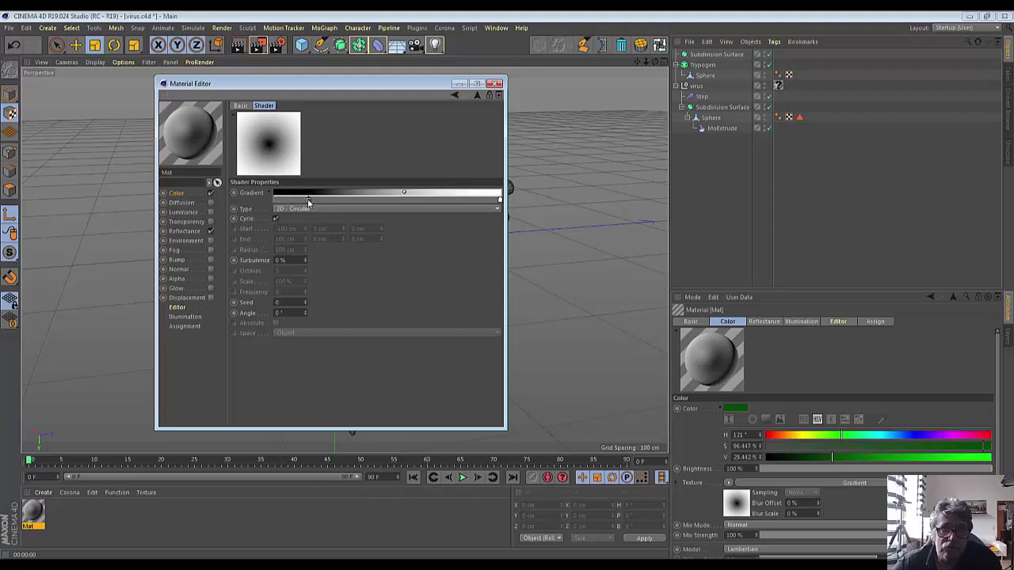
double_click(308, 202)
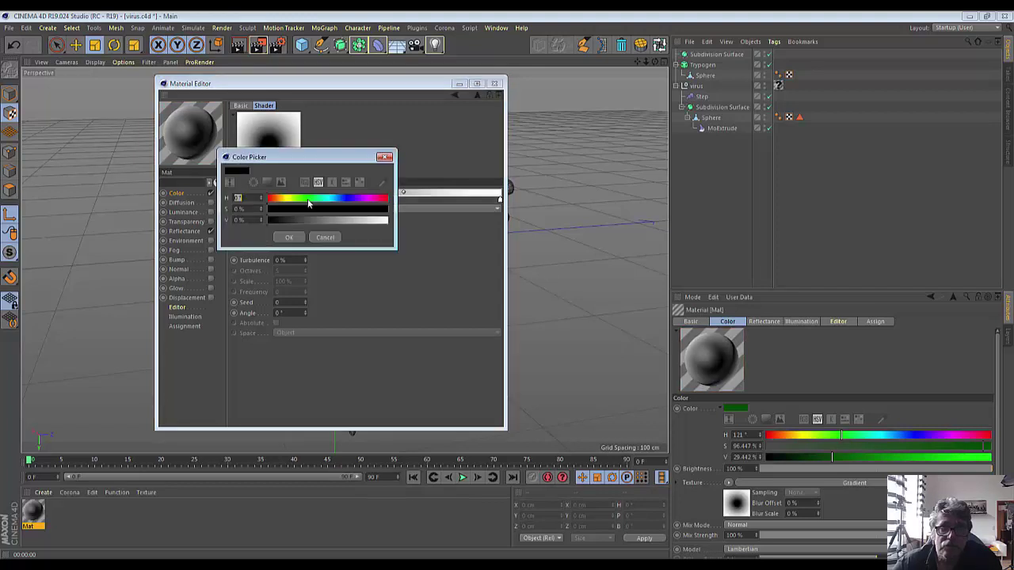
left_click(305, 182)
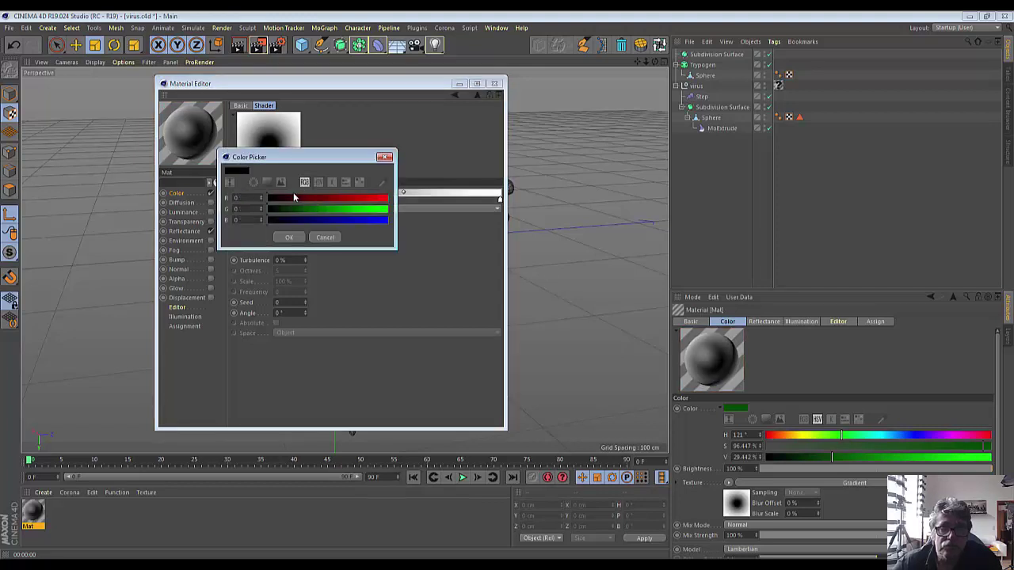
left_click(269, 184)
mouse_move(343, 227)
left_mouse_down()
mouse_move(342, 236)
mouse_move(331, 225)
left_mouse_up()
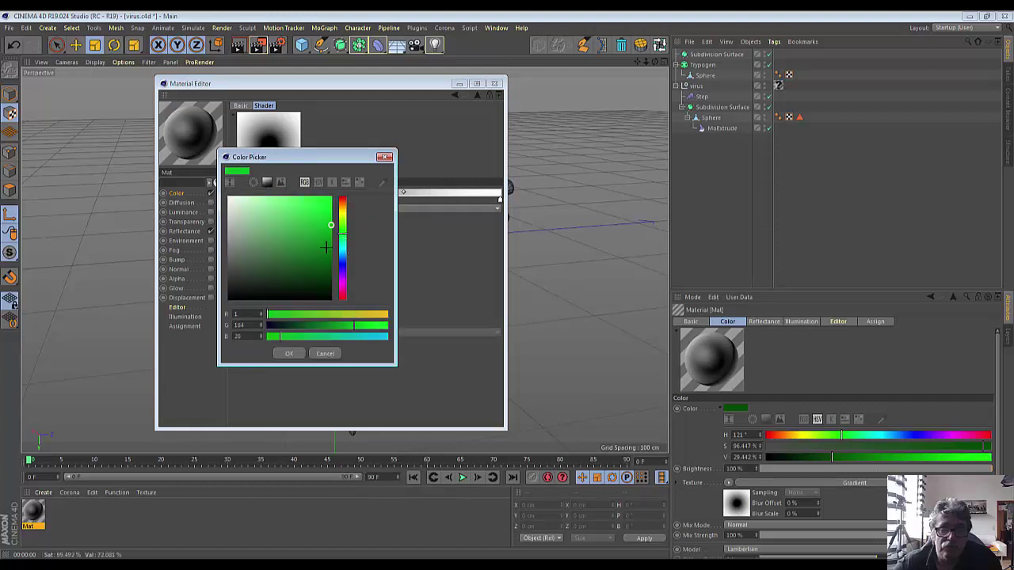
left_click(289, 353)
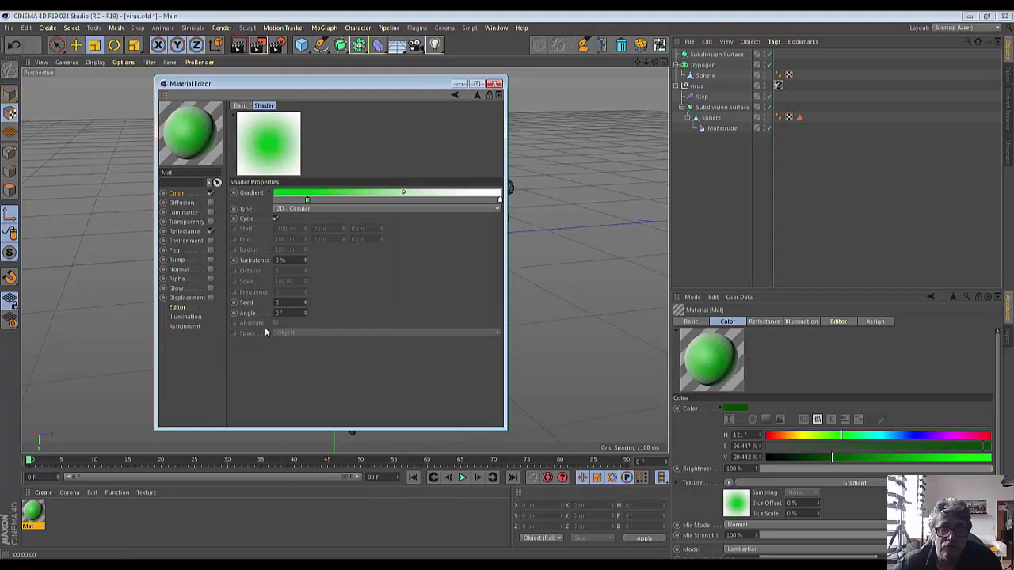
left_click(188, 195)
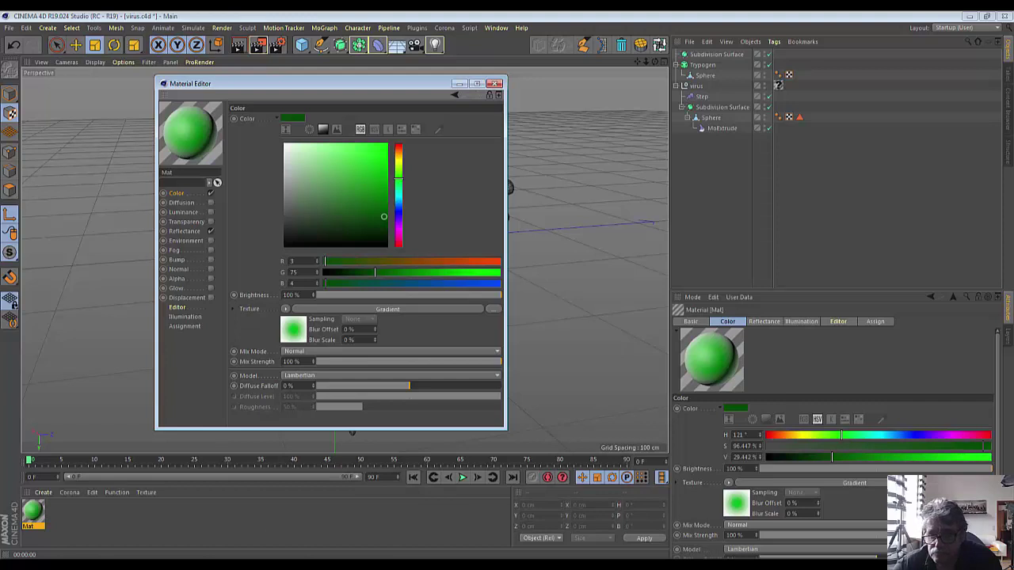
Turn off Reflectance and enable Mat's Environment channel.
left_click(1006, 479)
left_click(1006, 480)
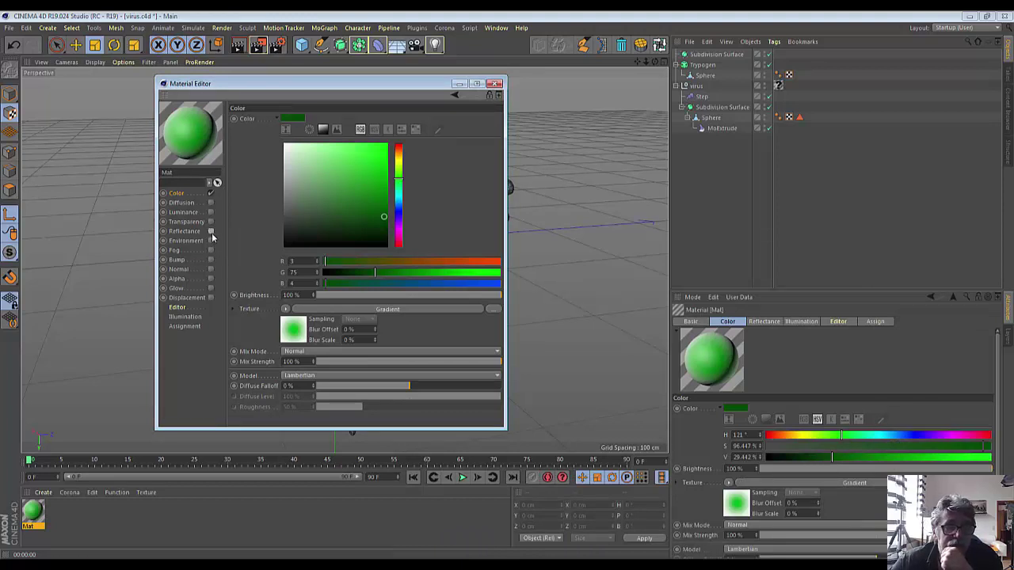
left_click(210, 231)
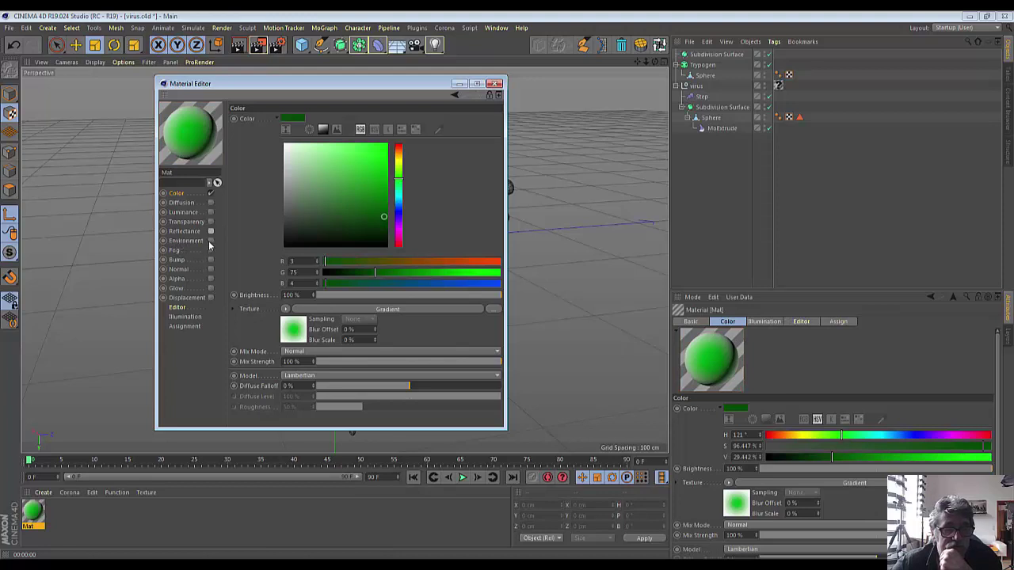
left_click(211, 240)
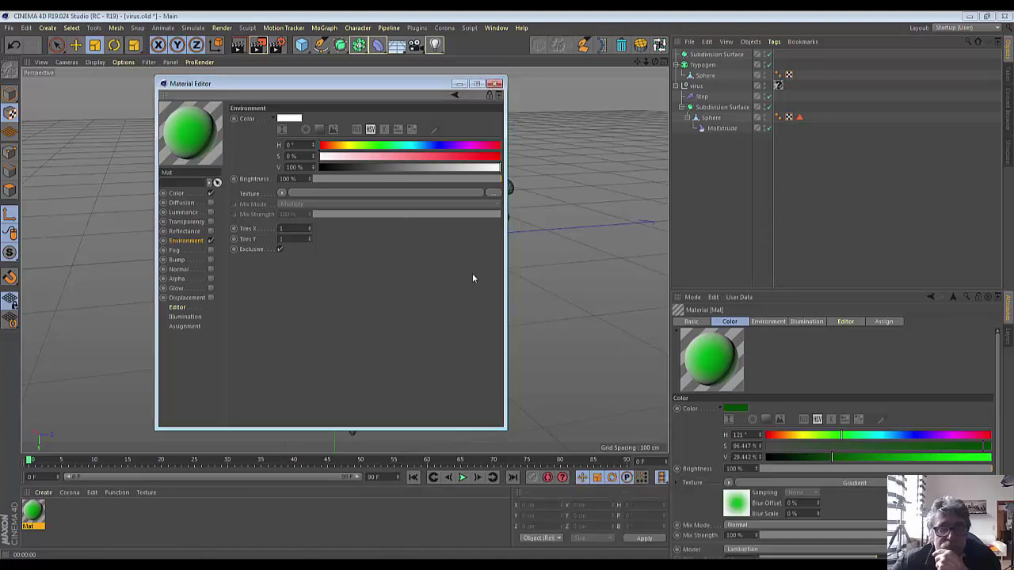
Load a Fresnel shader as the Environment texture and show its settings.
left_click(281, 194)
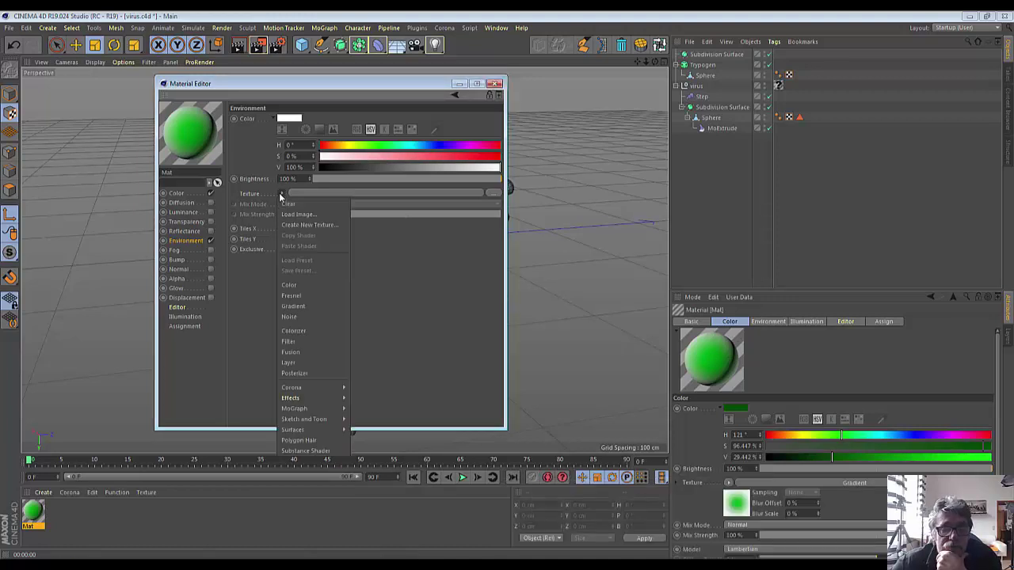
left_click(293, 295)
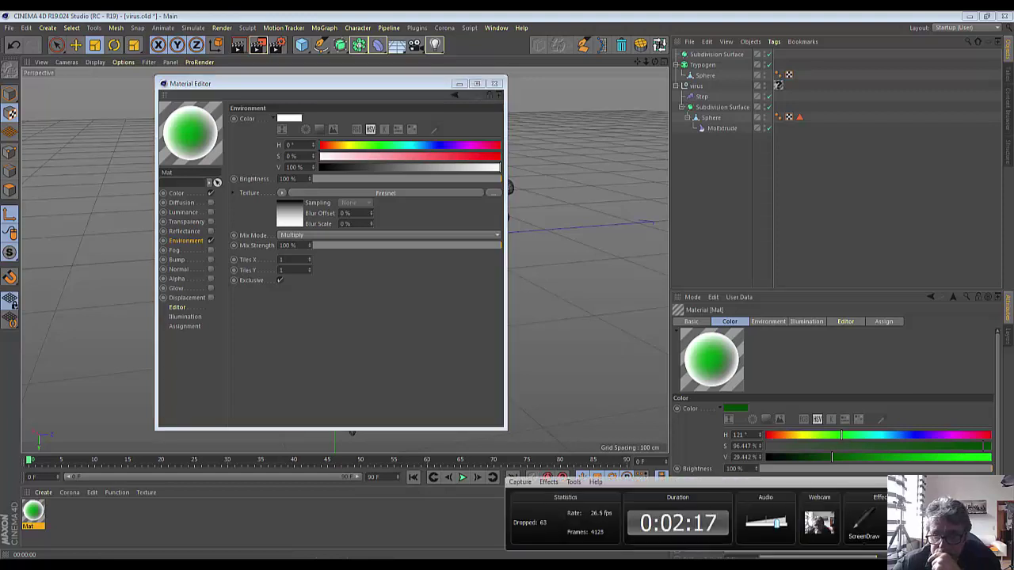
left_click(380, 295)
left_click(299, 225)
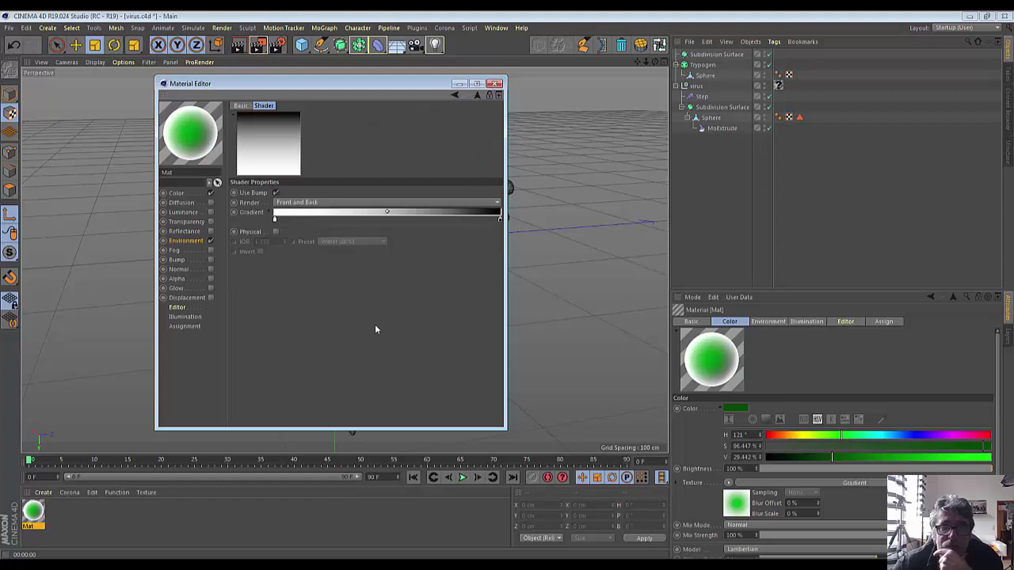
Make the Fresnel gradient start bright green (RGB 25/228/49) and shift its midpoint left.
double_click(274, 224)
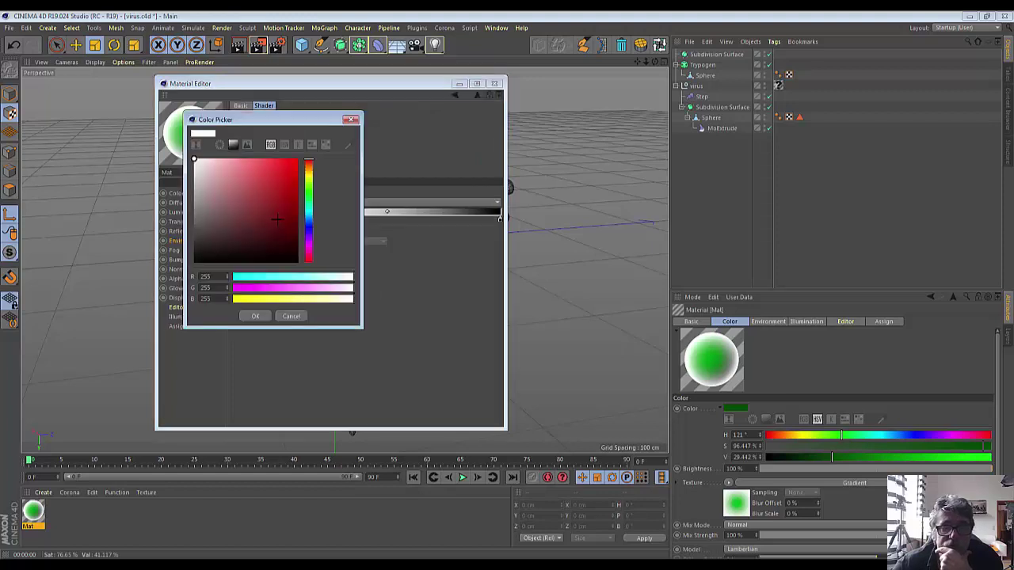
left_click(311, 188)
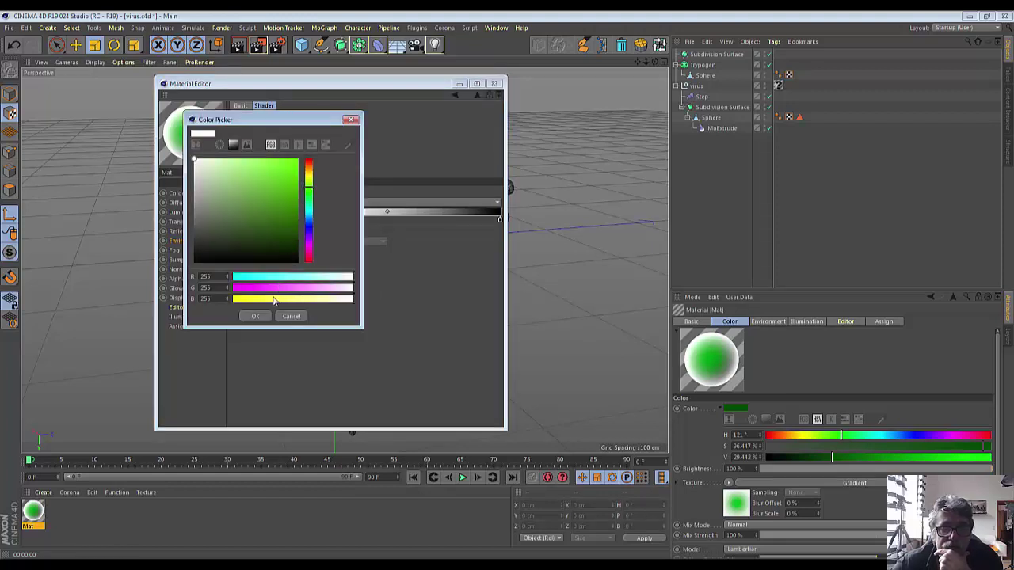
left_click(254, 315)
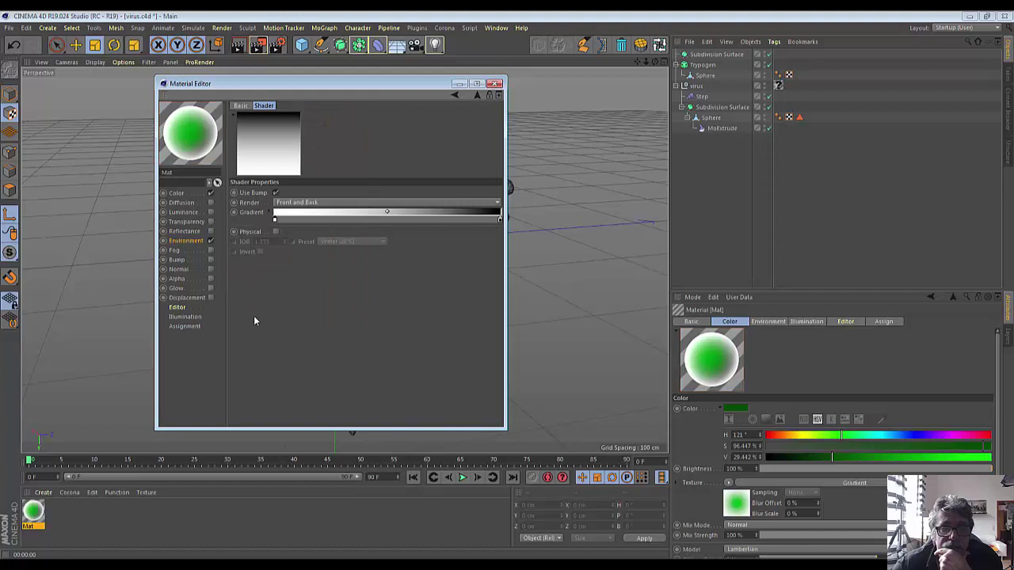
double_click(275, 221)
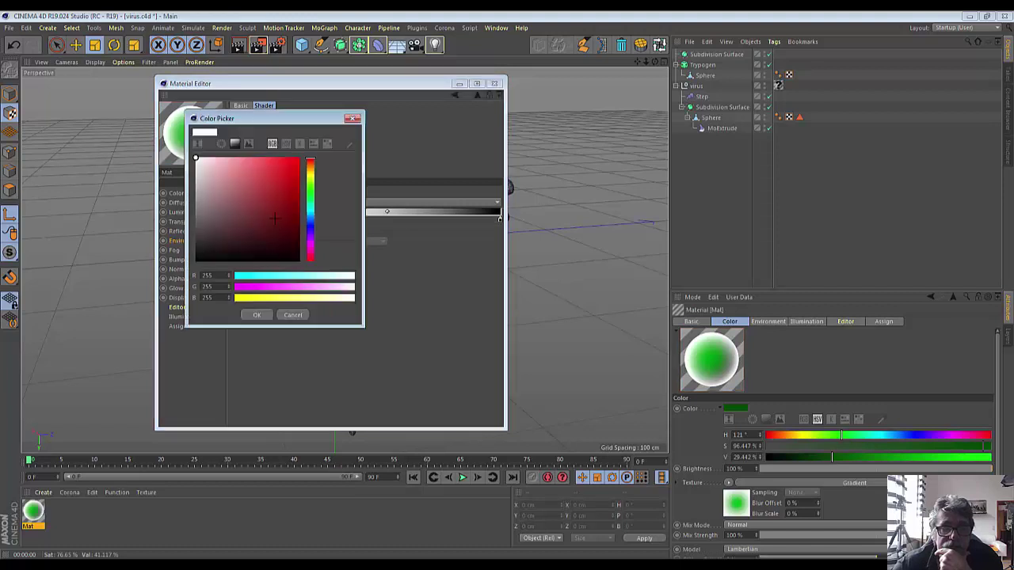
left_click(311, 196)
mouse_move(274, 290)
left_mouse_down()
mouse_move(294, 167)
mouse_move(286, 172)
left_mouse_up()
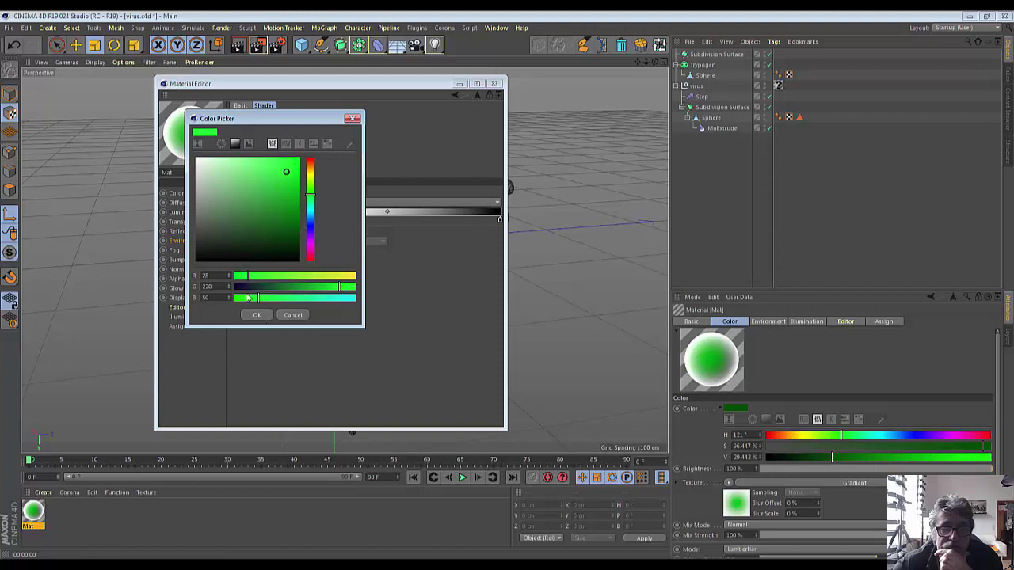
left_click(255, 314)
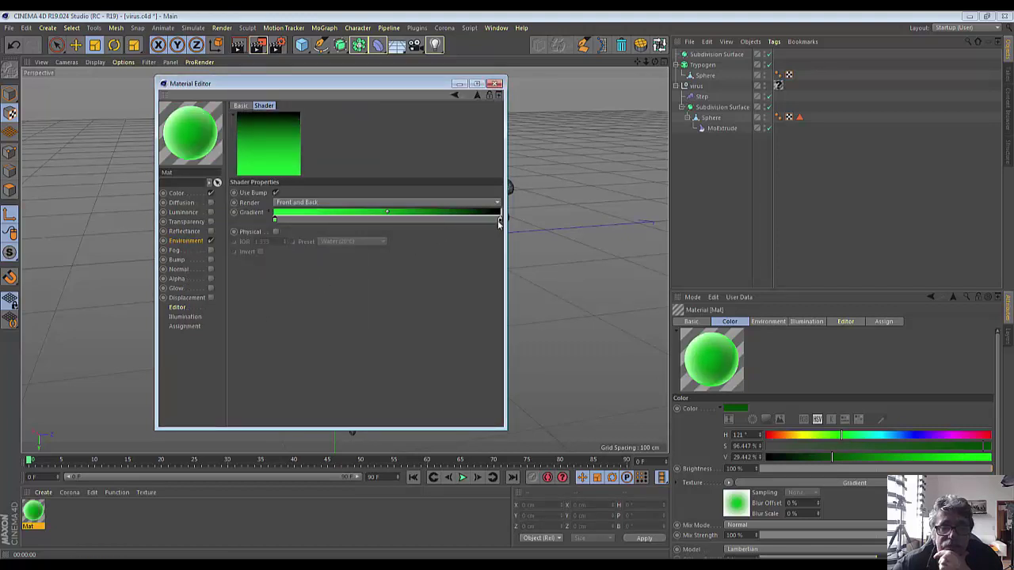
mouse_move(387, 212)
left_mouse_down()
mouse_move(352, 214)
mouse_move(362, 212)
left_mouse_up()
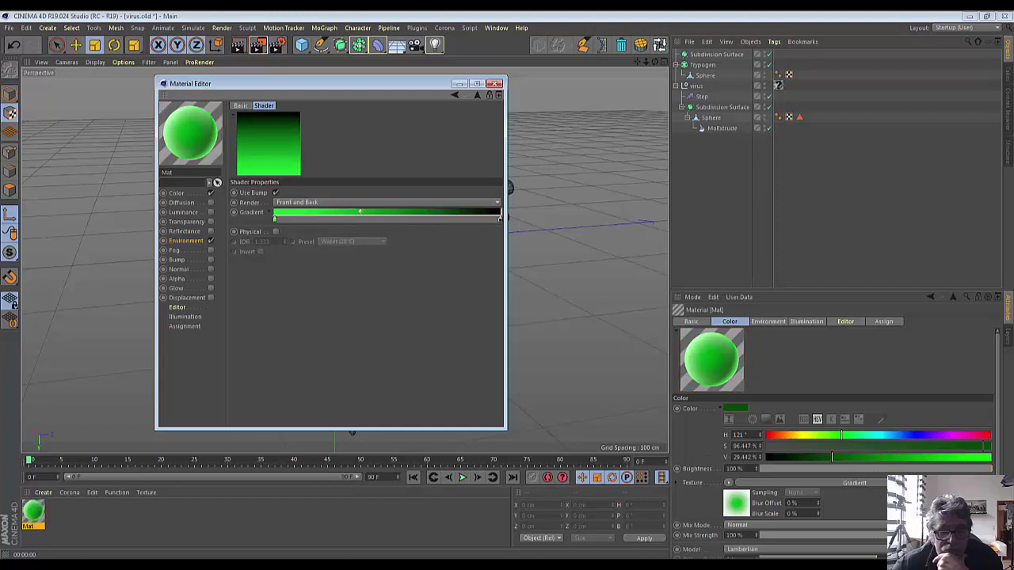
key("alt+Tab")
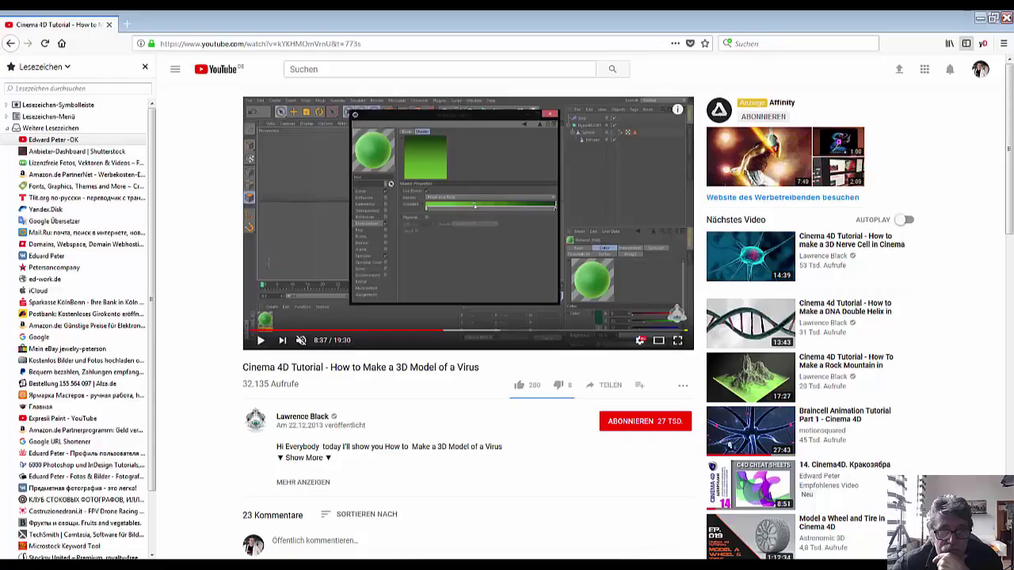
key("alt+Tab")
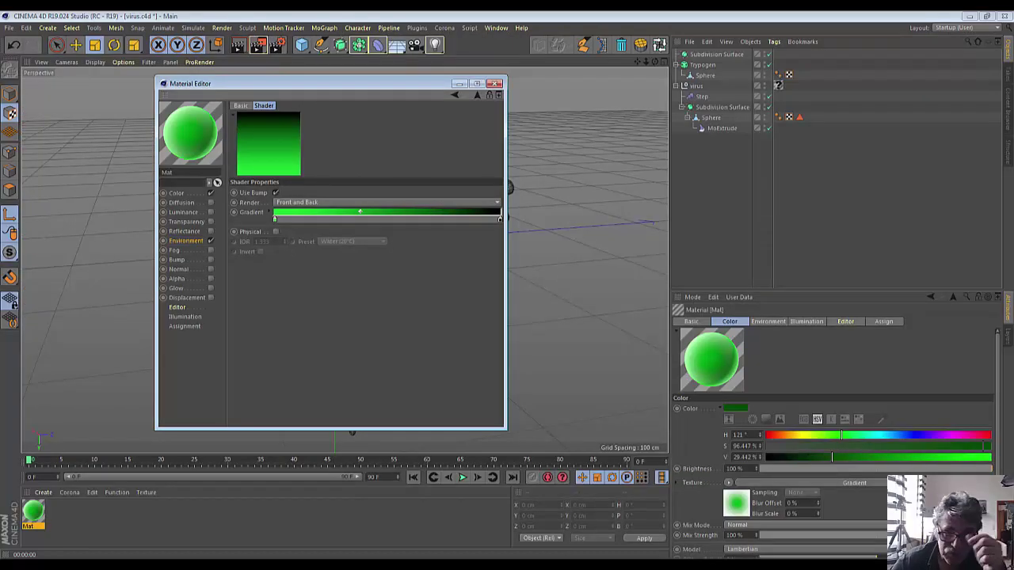
left_click(428, 546)
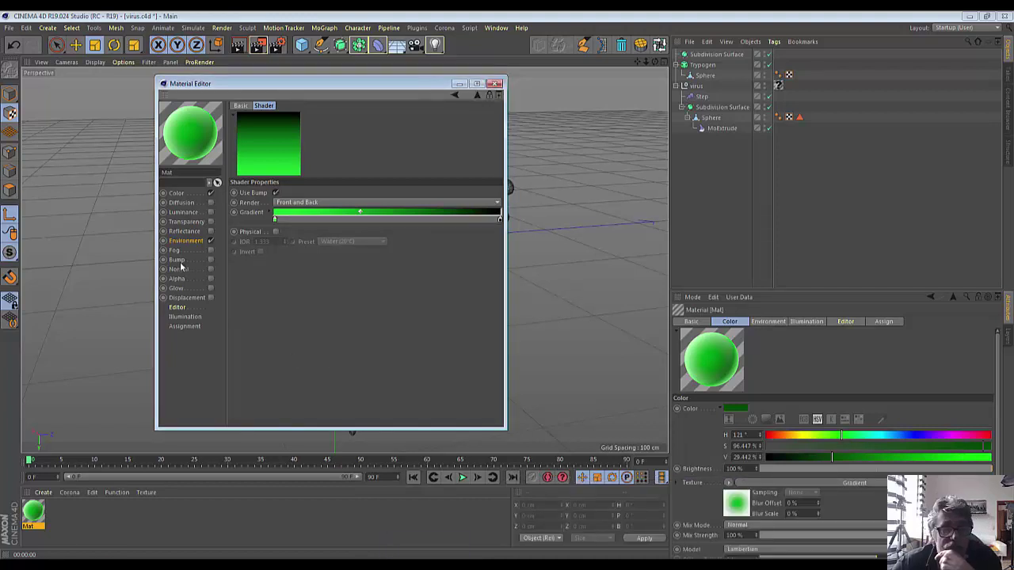
Turn on Bump, load an Effects > Fusion shader as its texture, and set Blend to 70%.
left_click(177, 261)
left_click(211, 260)
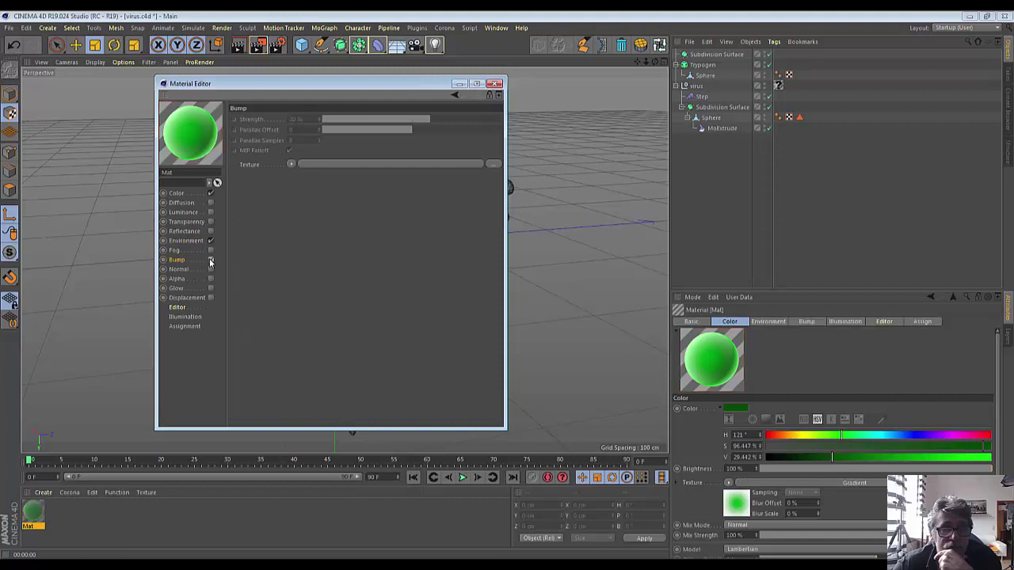
left_click(291, 165)
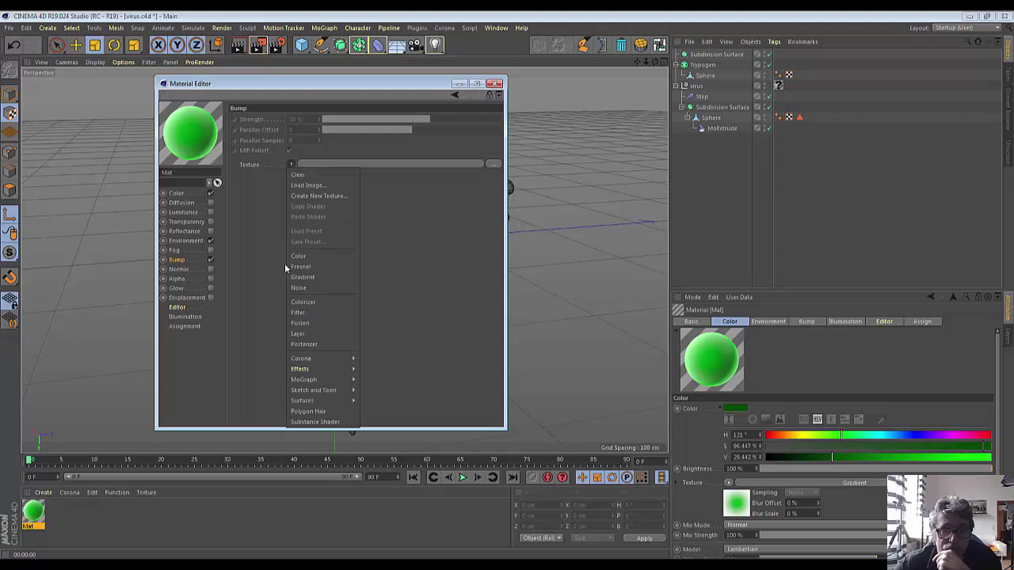
left_click(300, 323)
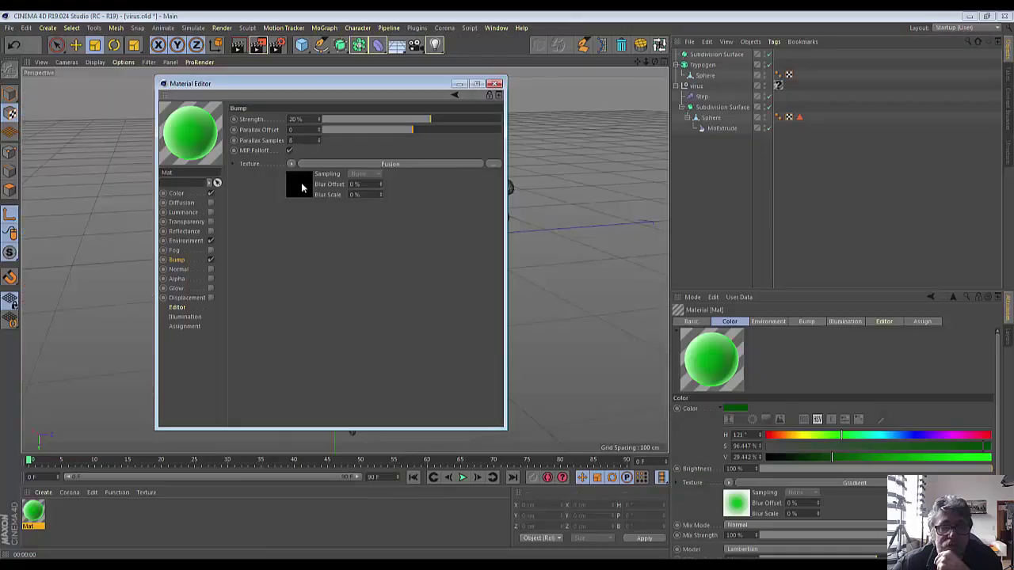
left_click(301, 183)
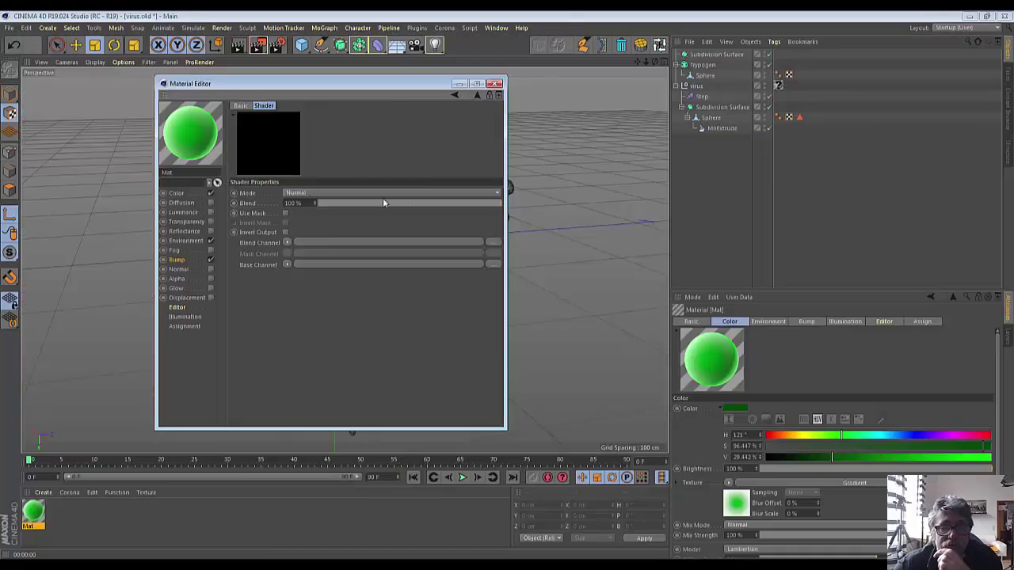
mouse_move(495, 205)
left_mouse_down()
mouse_move(437, 205)
mouse_move(448, 206)
left_mouse_up()
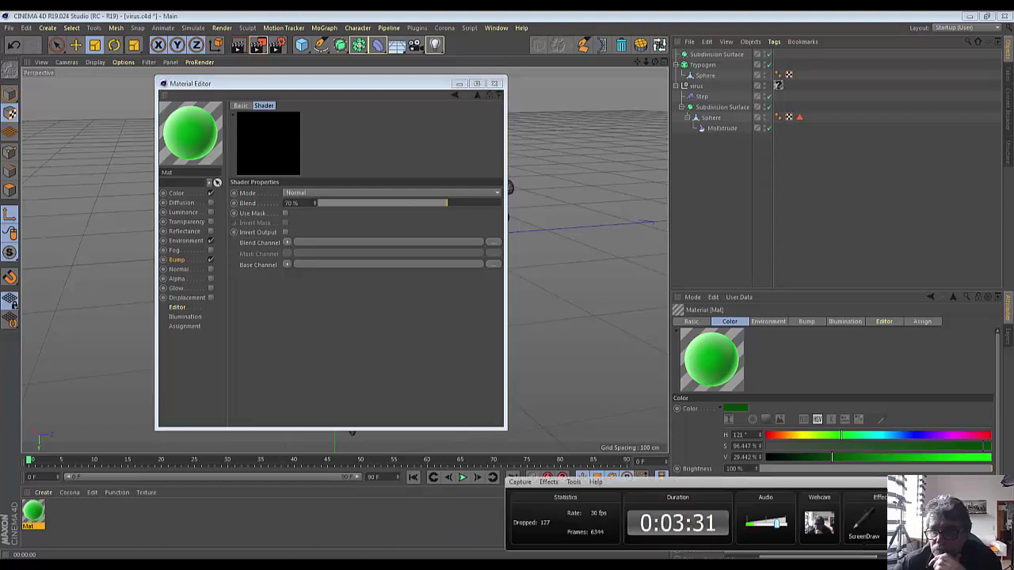
Load a Luka Noise shader into the Fusion Blend Channel with 133% Global Scale.
left_click(288, 242)
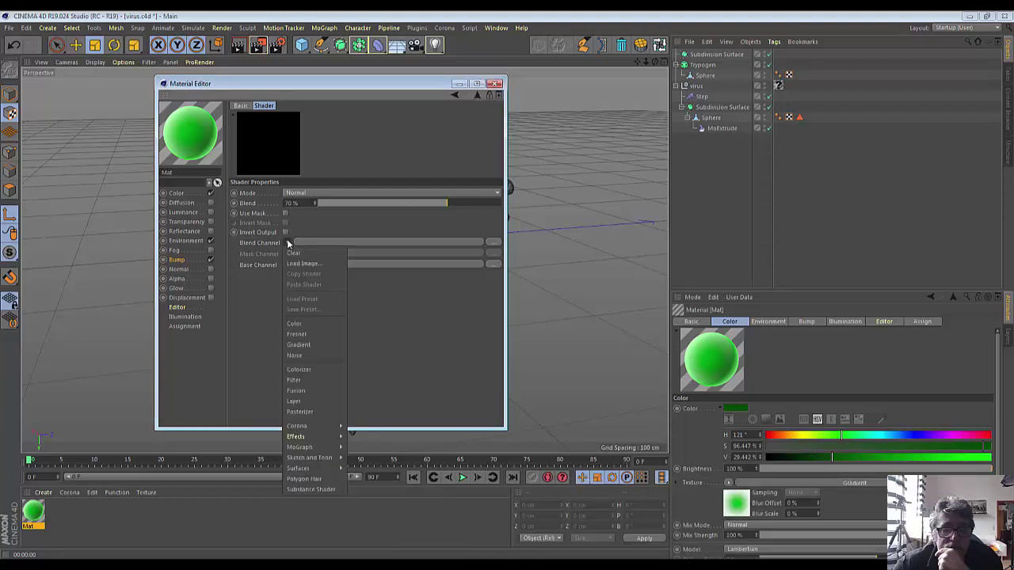
left_click(304, 355)
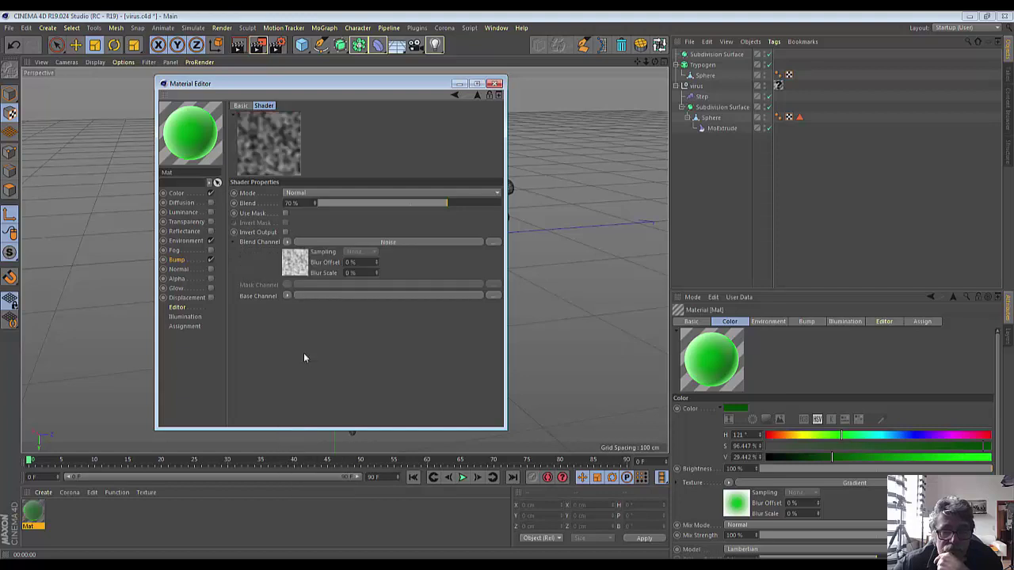
left_click(294, 270)
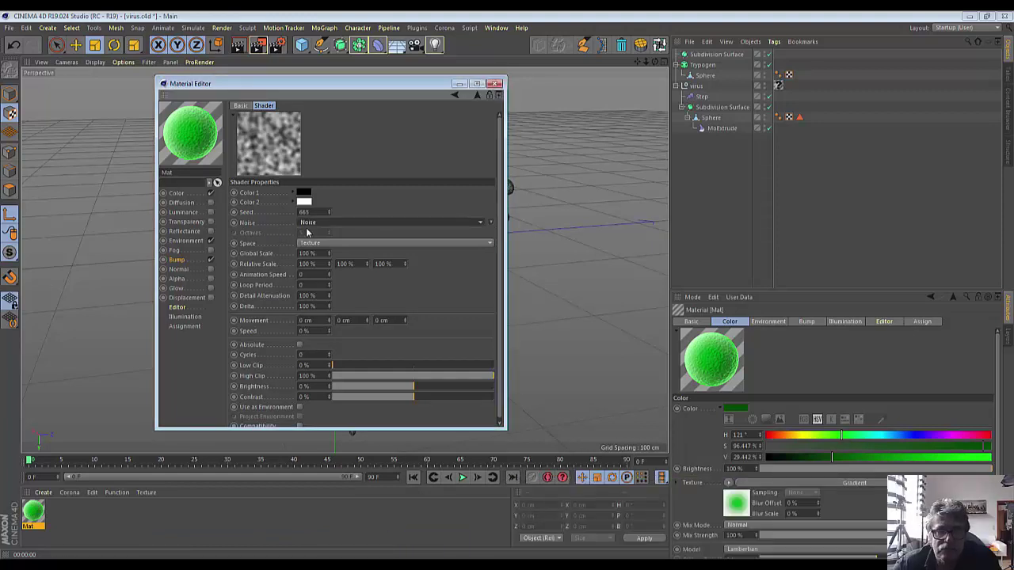
left_click(479, 224)
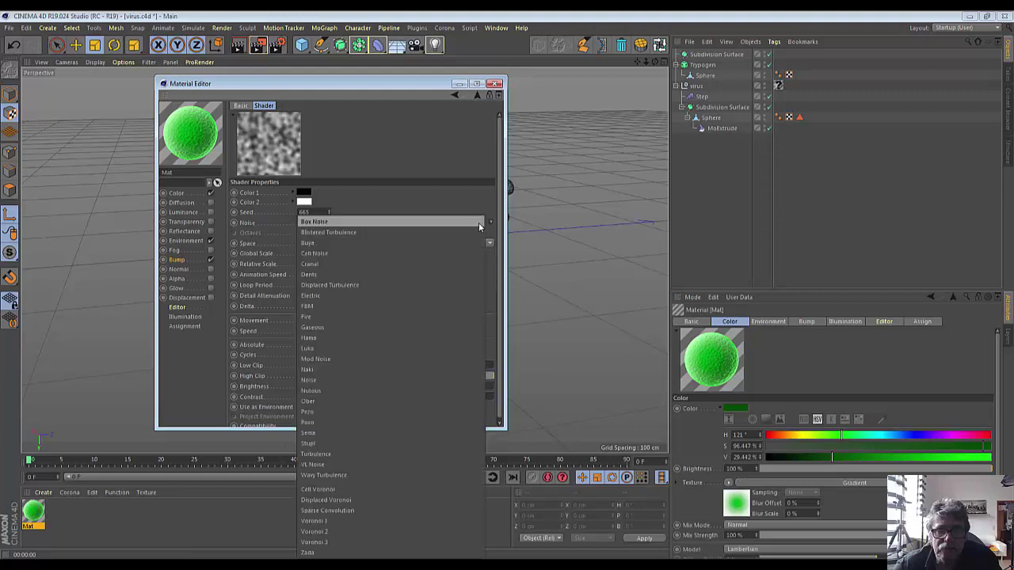
left_click(329, 350)
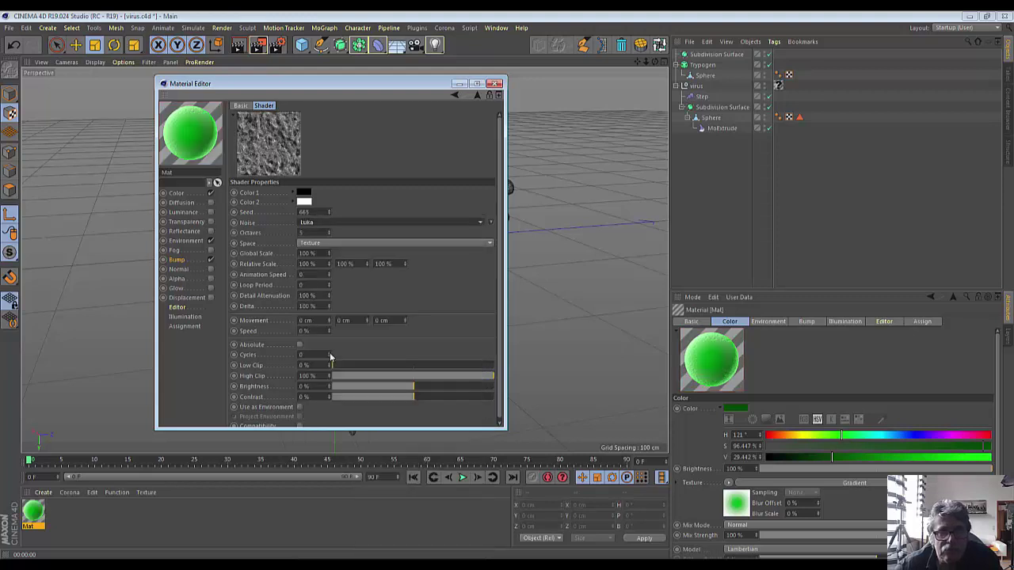
left_click_drag(328, 254, 331, 252)
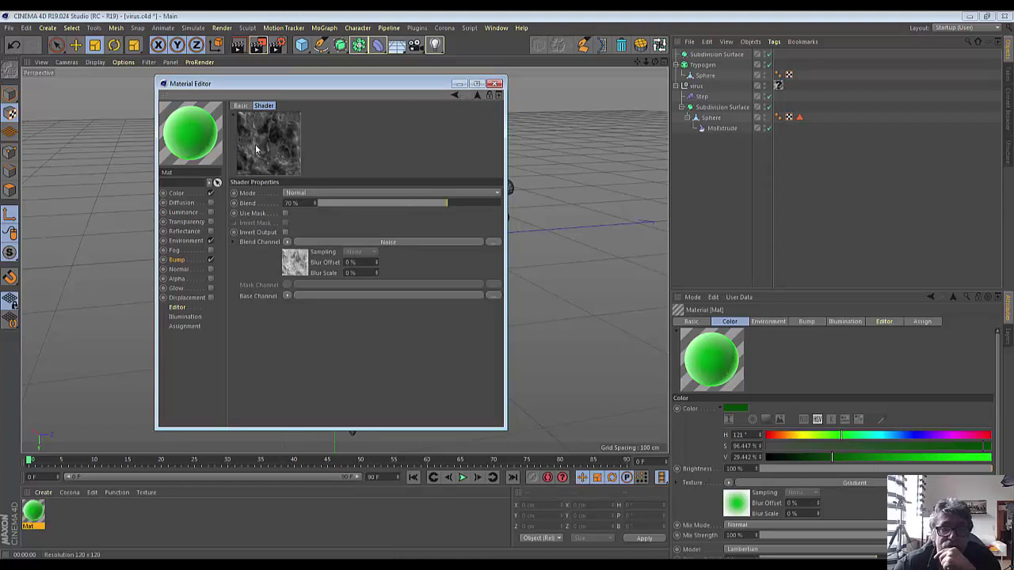
Load a Noise shader into the Fusion shader's Base Channel.
left_click(286, 297)
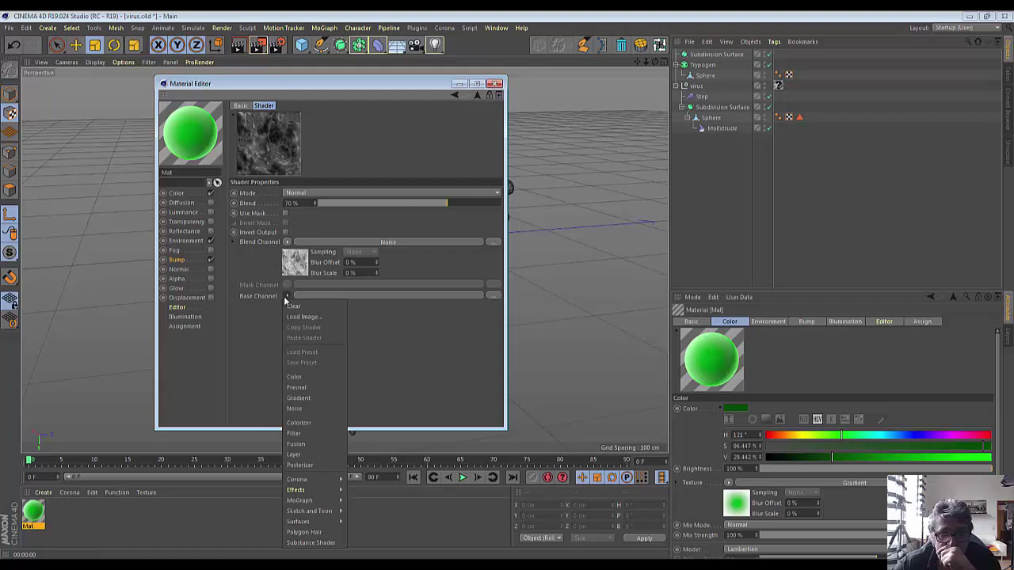
left_click(304, 410)
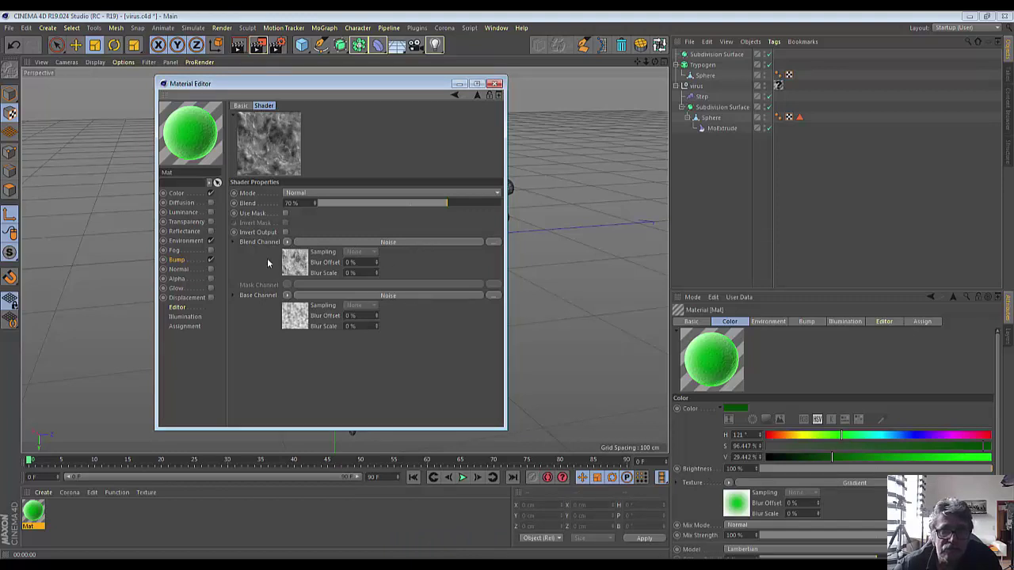
left_click(296, 322)
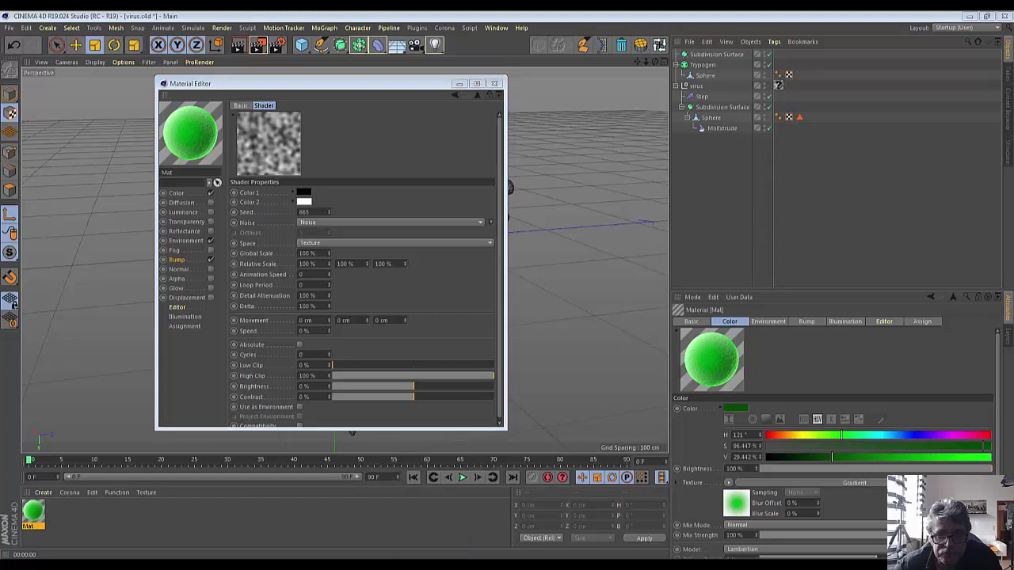
Set the base noise to Naki with 200% Global Scale, then return to Fusion.
left_click(388, 222)
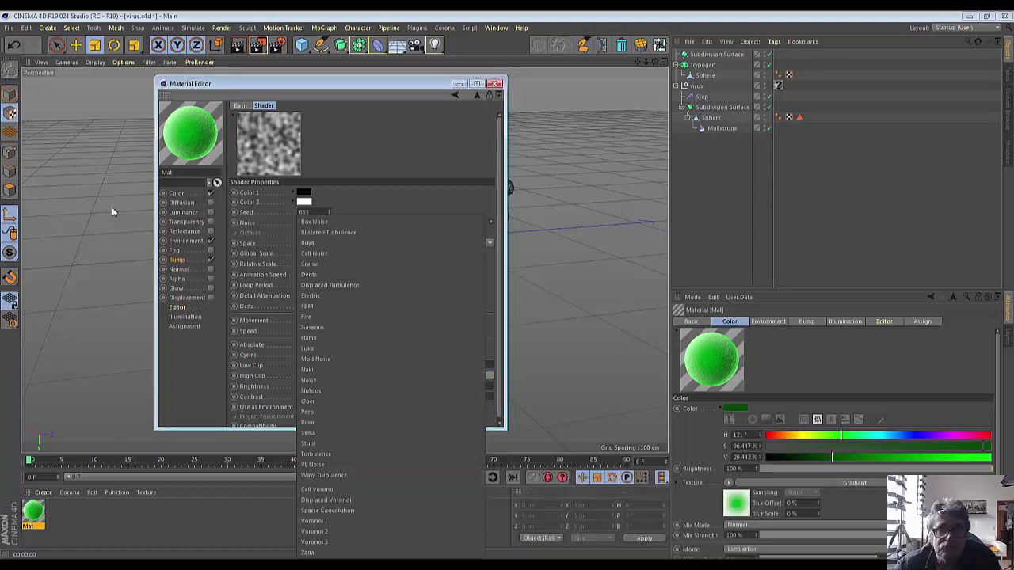
left_click(356, 210)
left_click(328, 224)
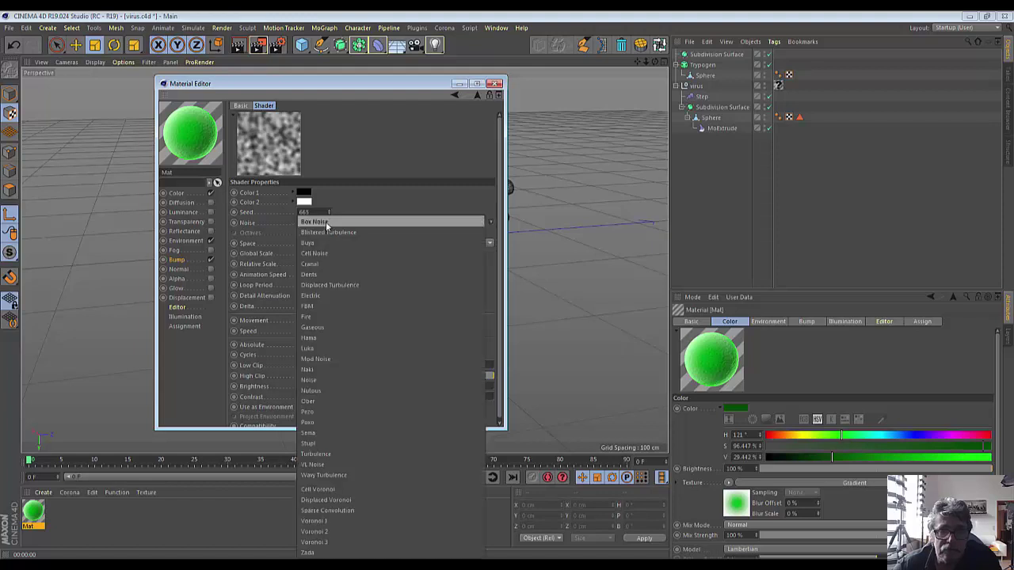
left_click(313, 370)
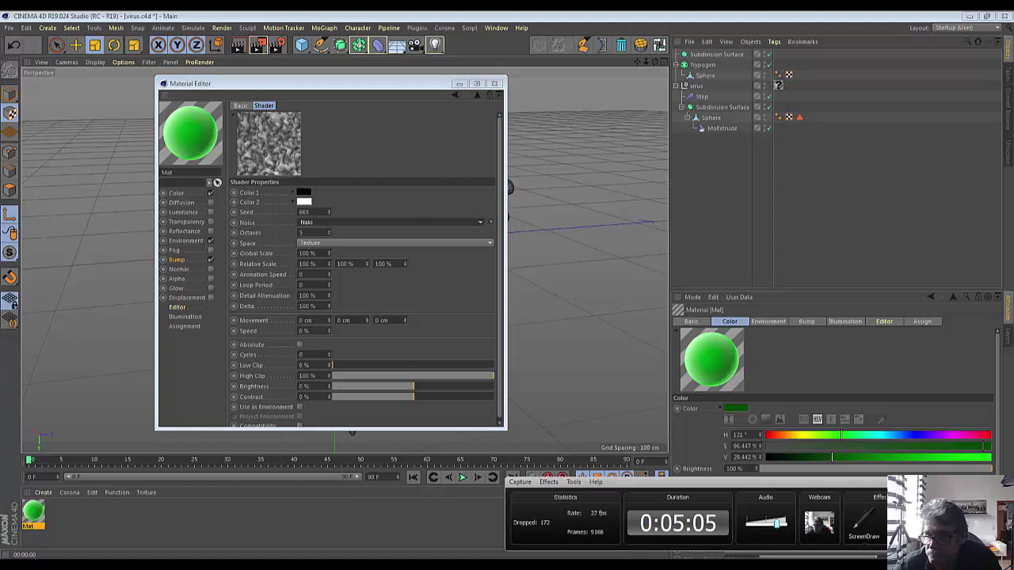
left_click(307, 252)
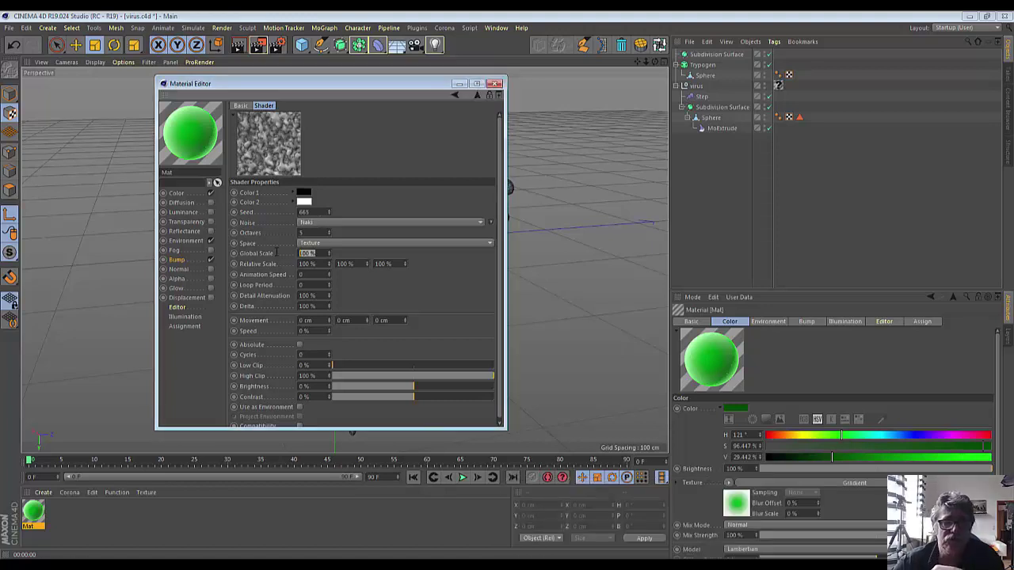
type("1")
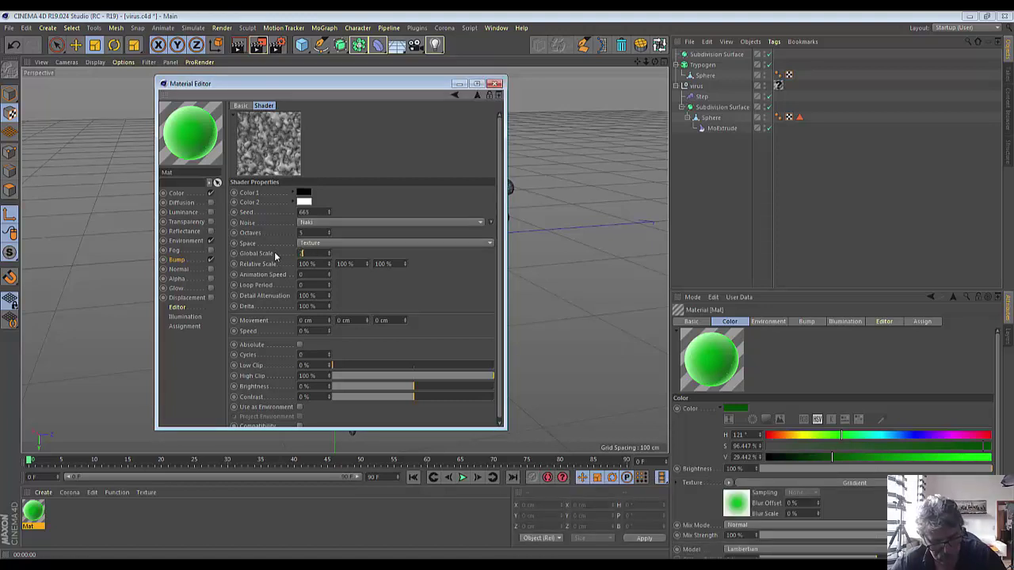
type("00")
key("Return")
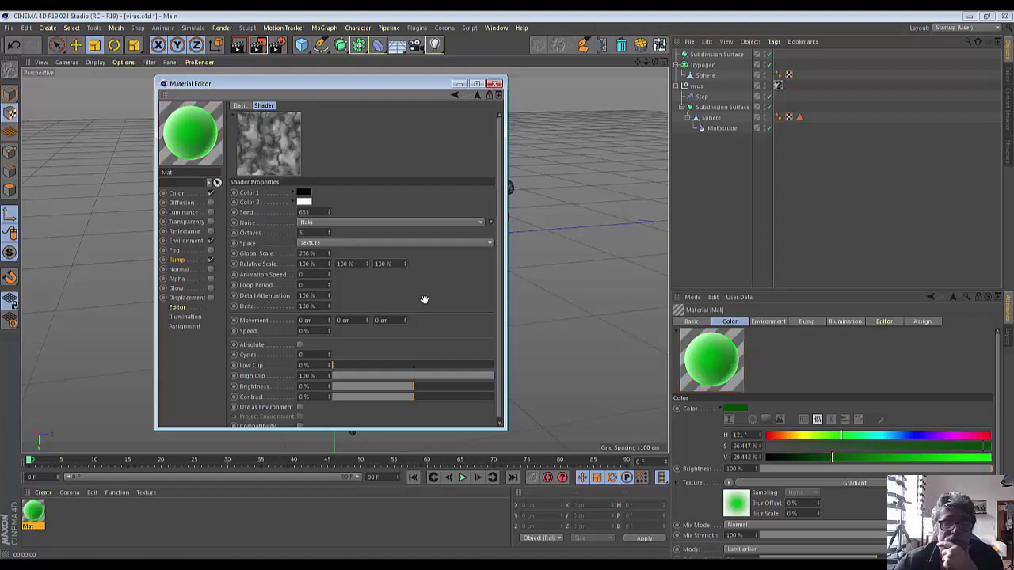
left_click(476, 95)
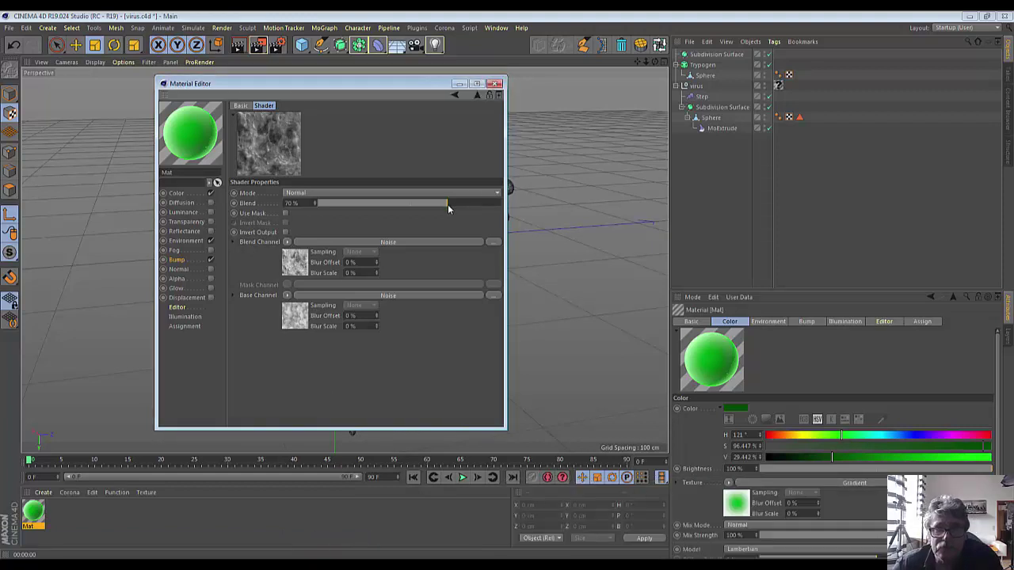
Adjust the Fusion Blend to about 70%, then show Mat's Reflectance channel.
left_click_drag(446, 203, 462, 203)
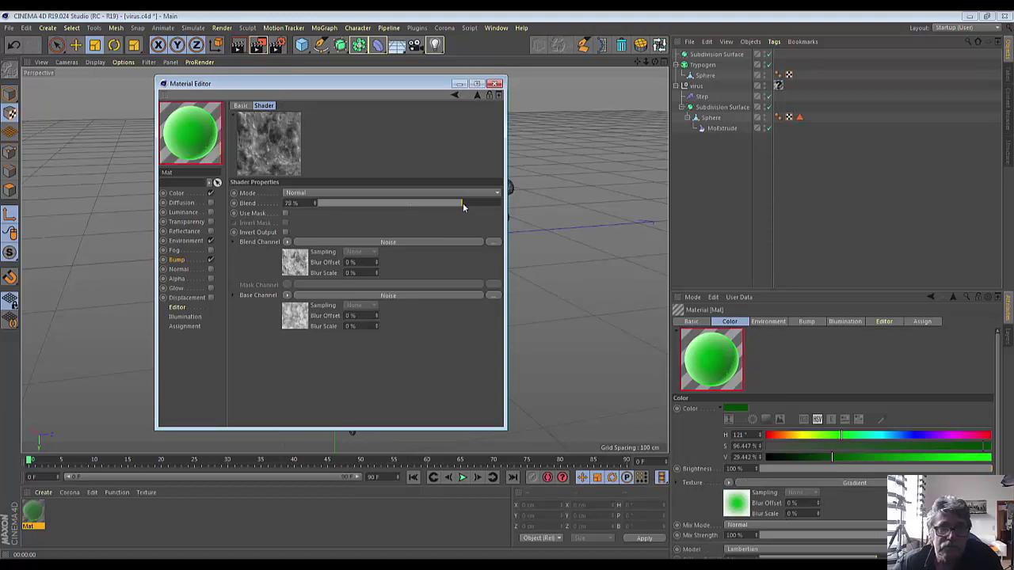
left_click(476, 96)
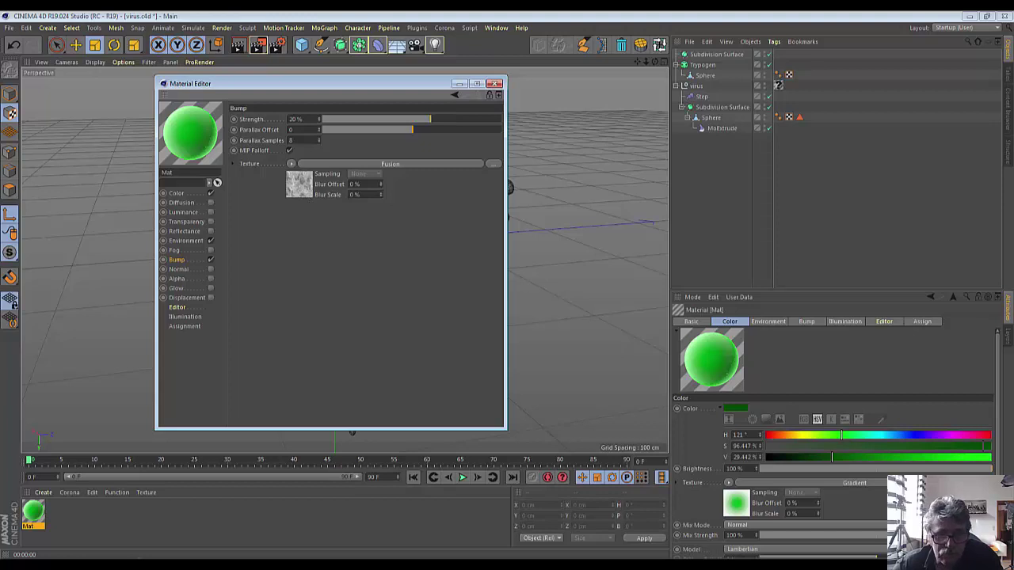
key("alt+Tab")
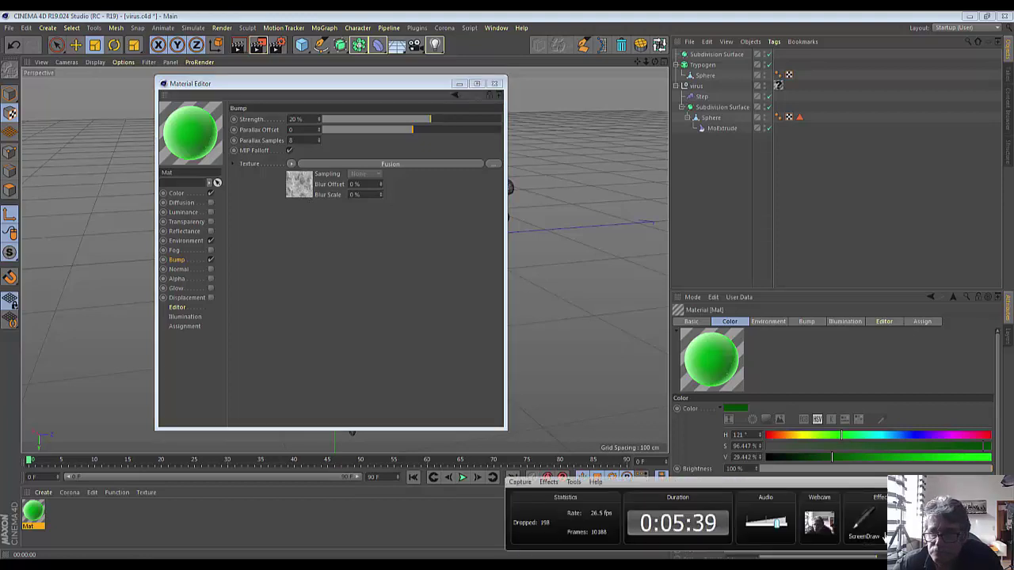
left_click(184, 231)
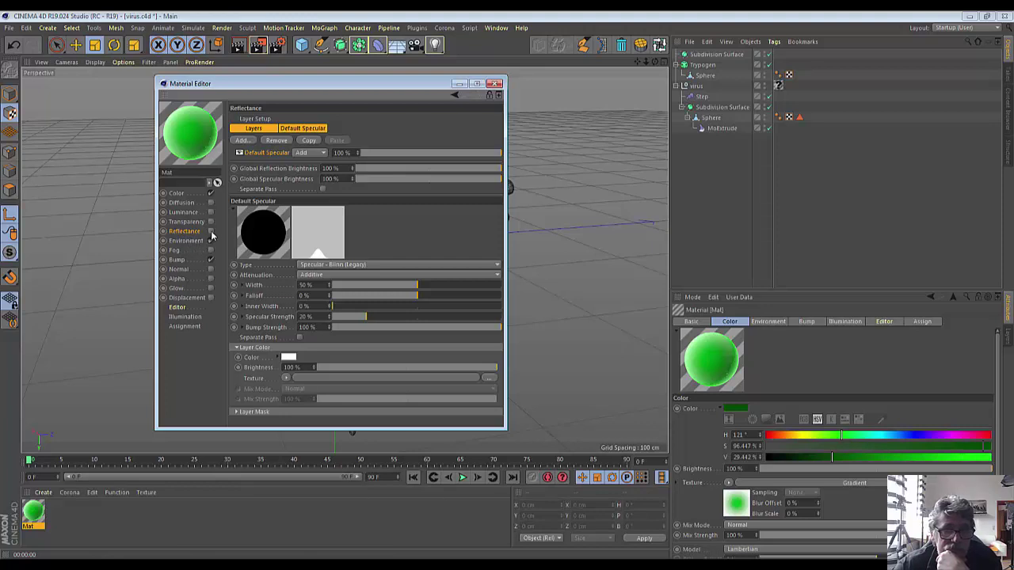
Enable Reflectance with Metal attenuation and a 30% Width.
left_click(211, 231)
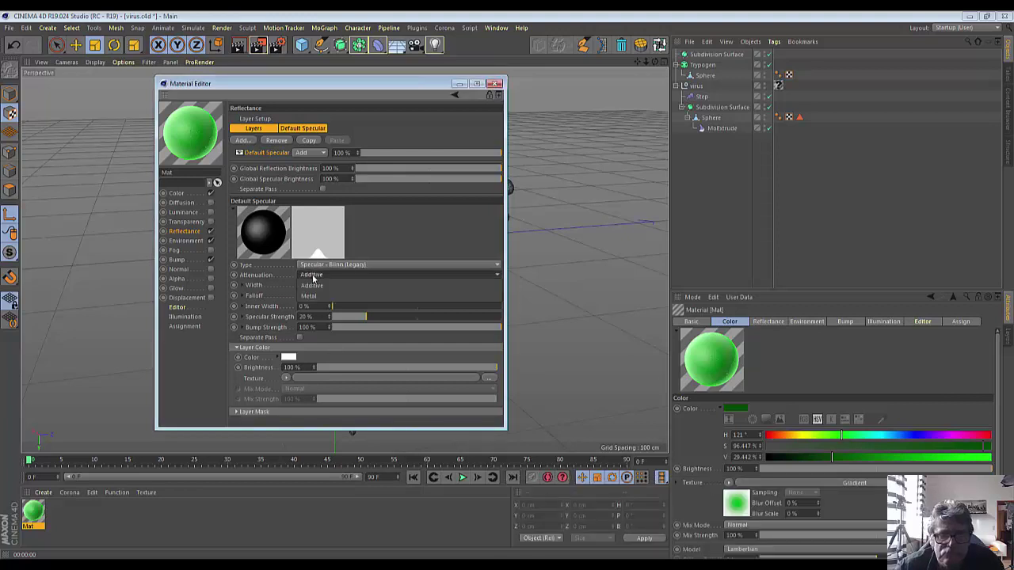
left_click(310, 295)
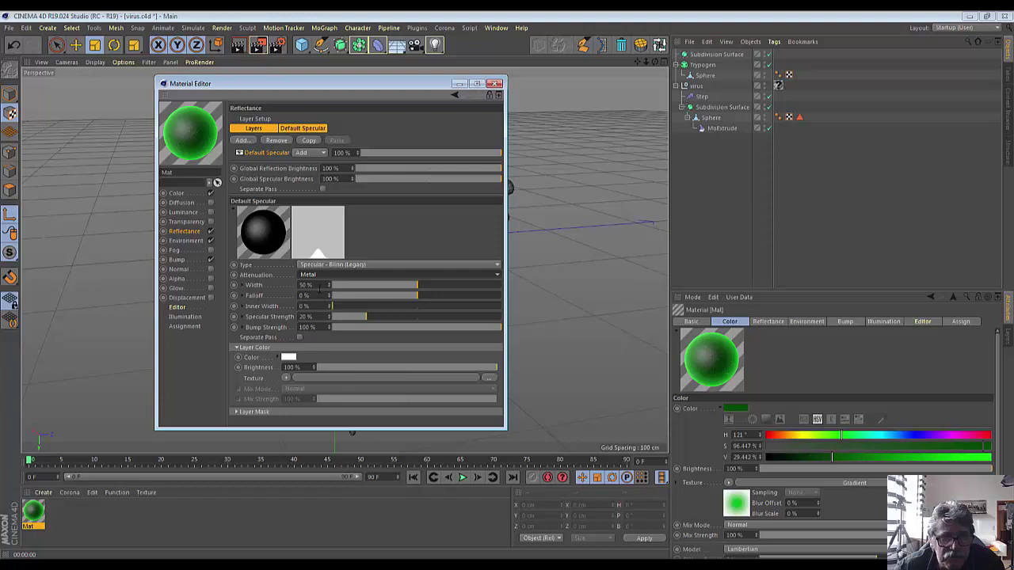
double_click(305, 285)
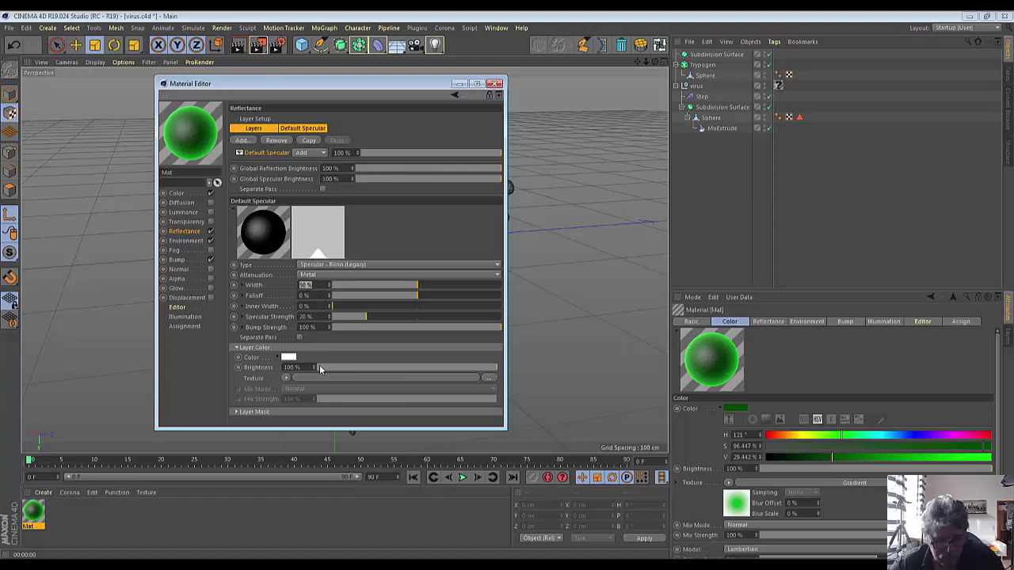
type("30")
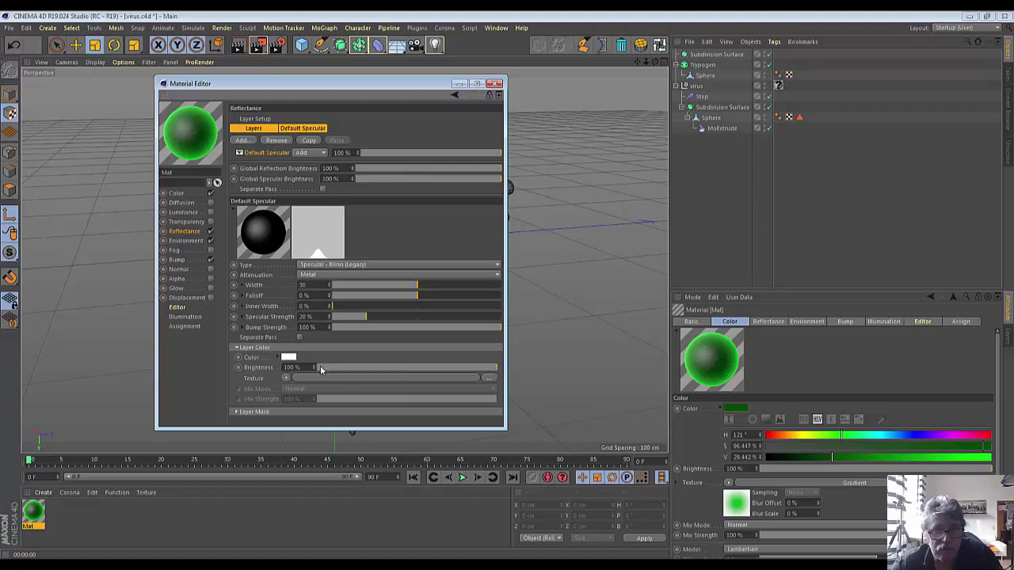
key("Return")
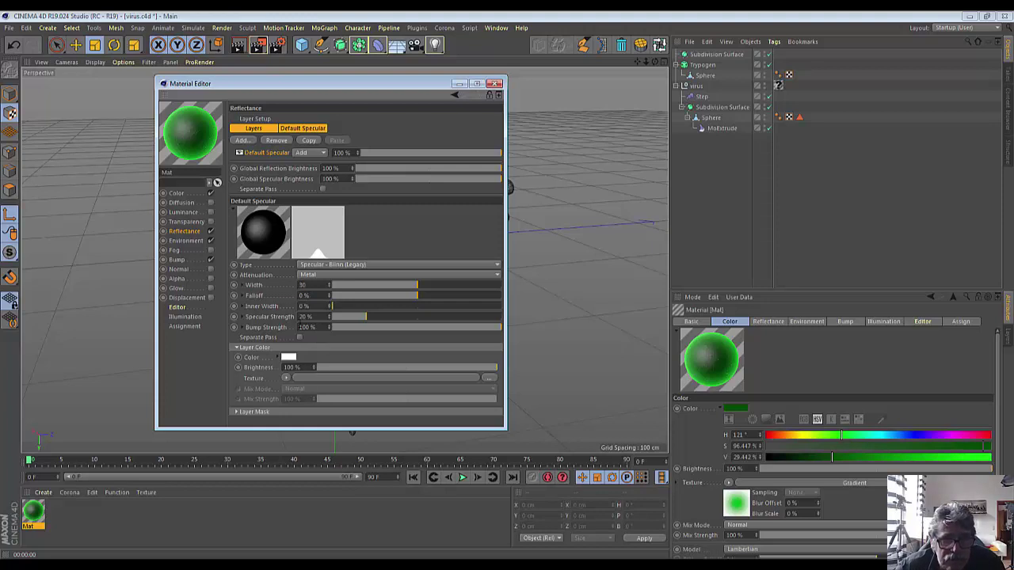
left_click(296, 287)
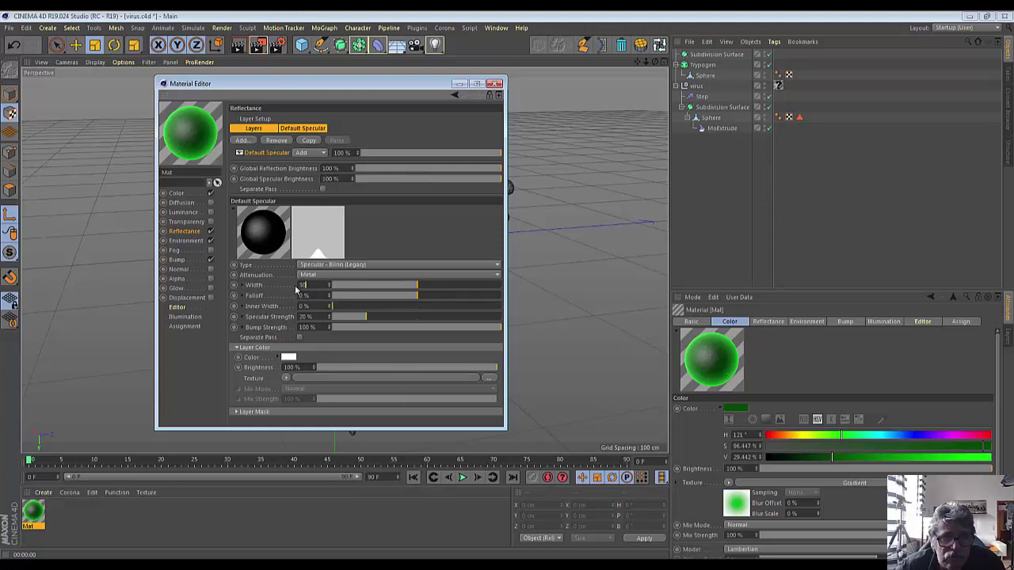
Lower Specular Strength to 10% and enable the Displacement channel.
left_click(363, 318)
left_click_drag(363, 318, 345, 321)
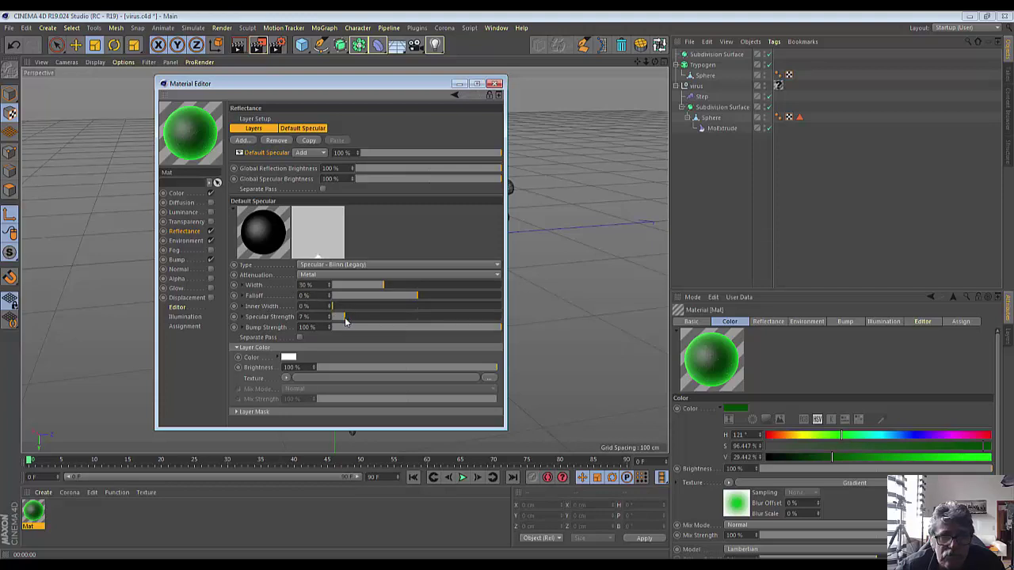
left_click_drag(345, 321, 348, 322)
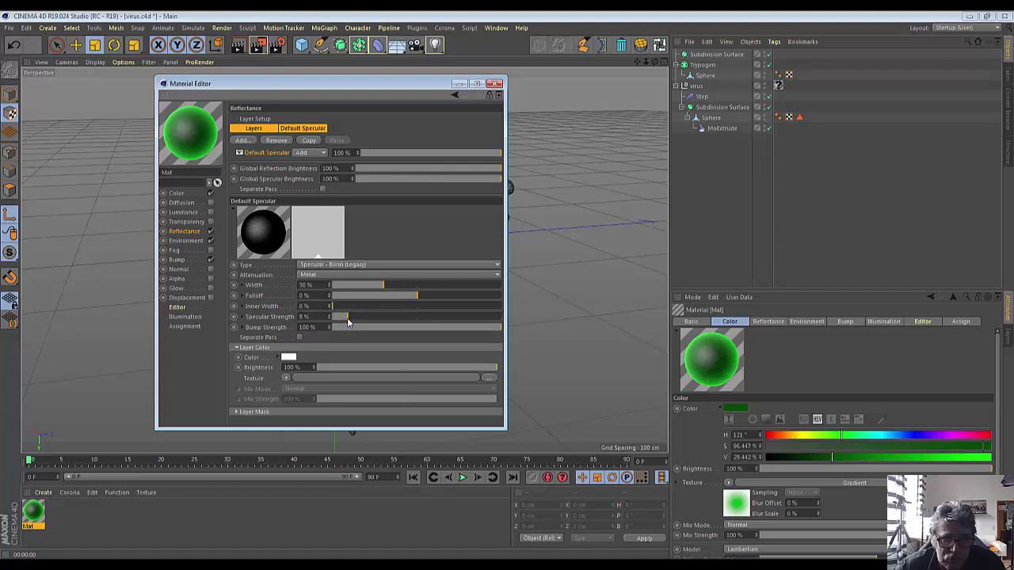
left_click_drag(348, 322, 350, 321)
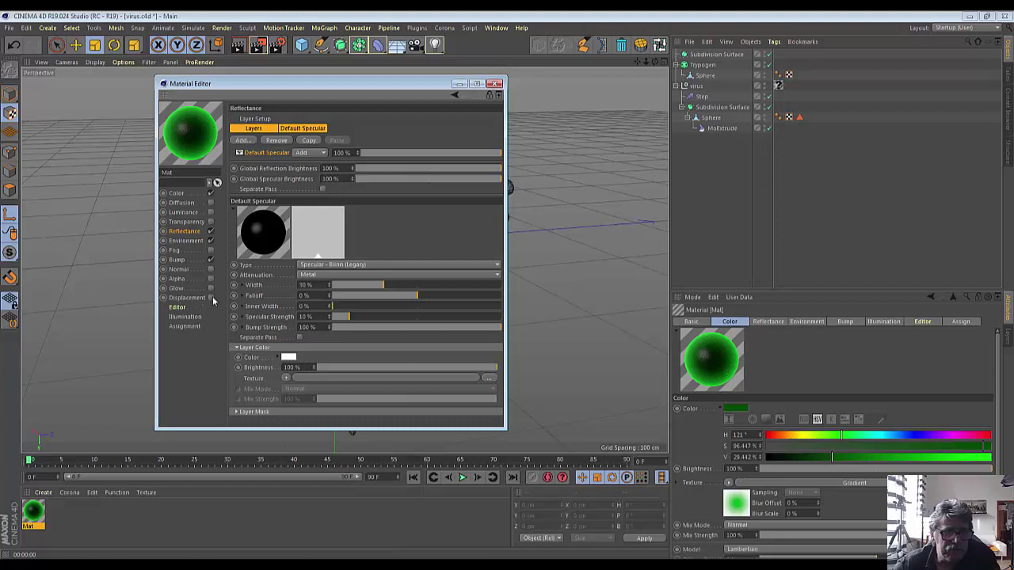
left_click(210, 298)
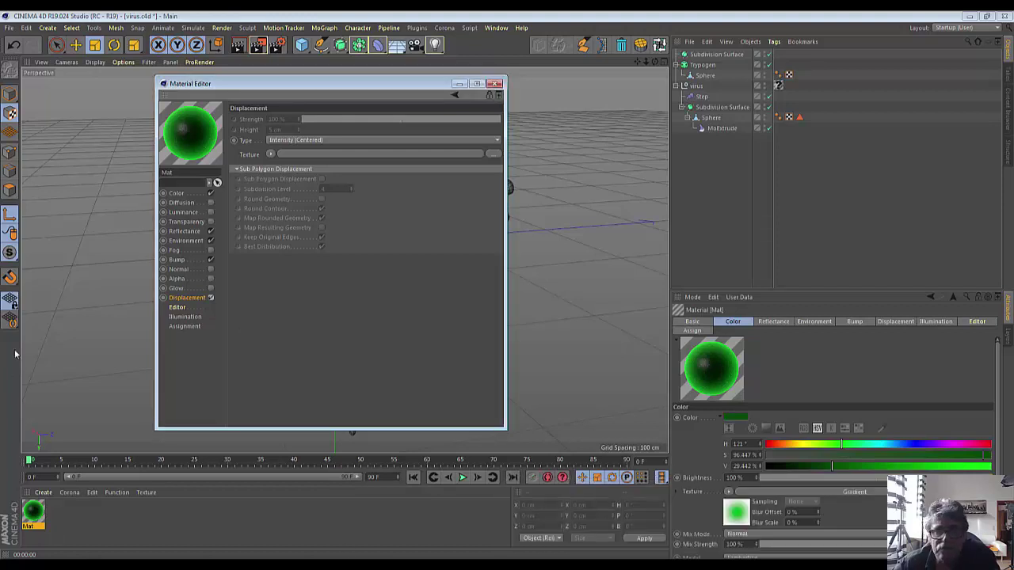
Load a Noise shader into the displacement Texture and open the noise's settings.
left_click(270, 154)
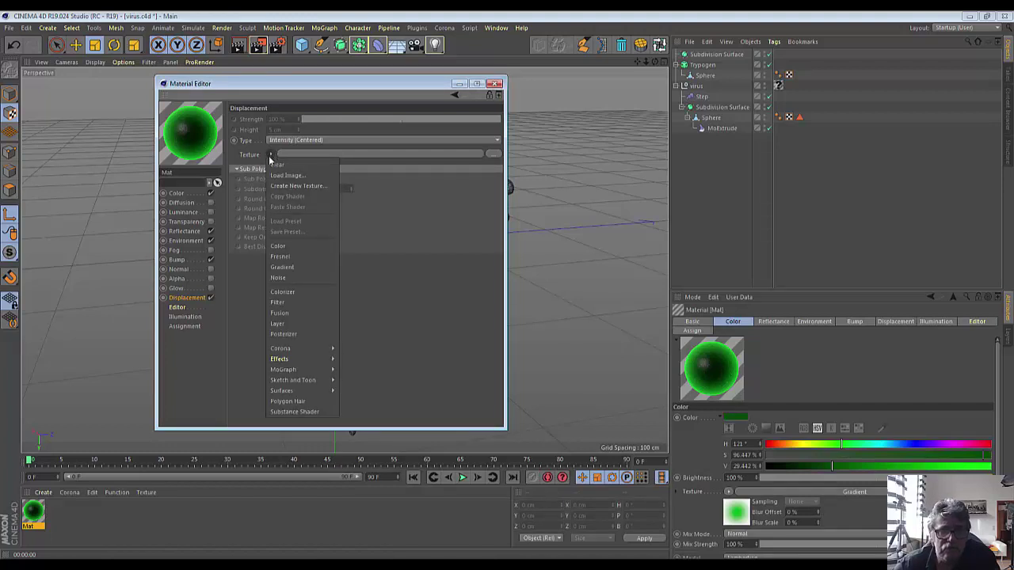
left_click(280, 279)
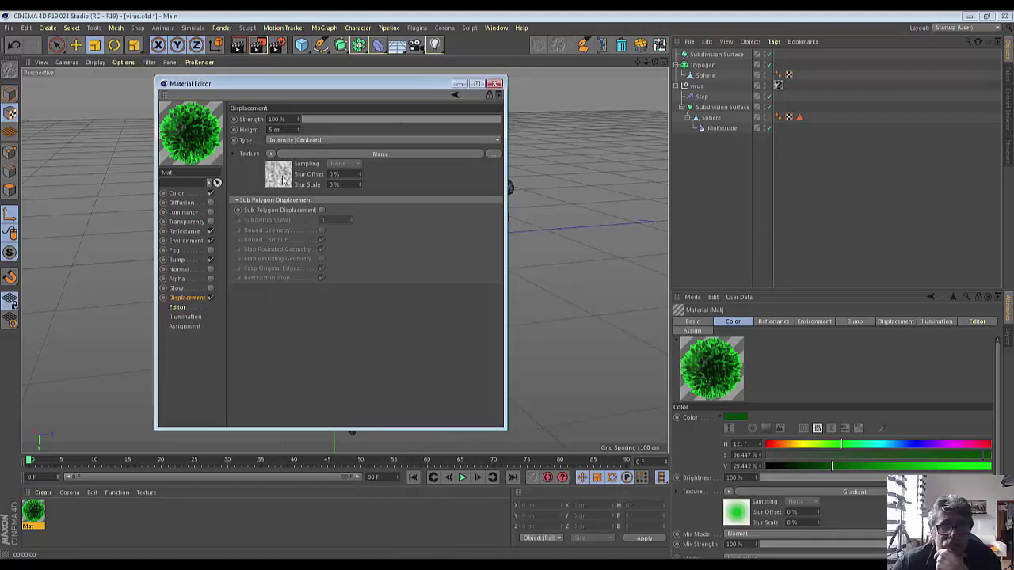
left_click(283, 179)
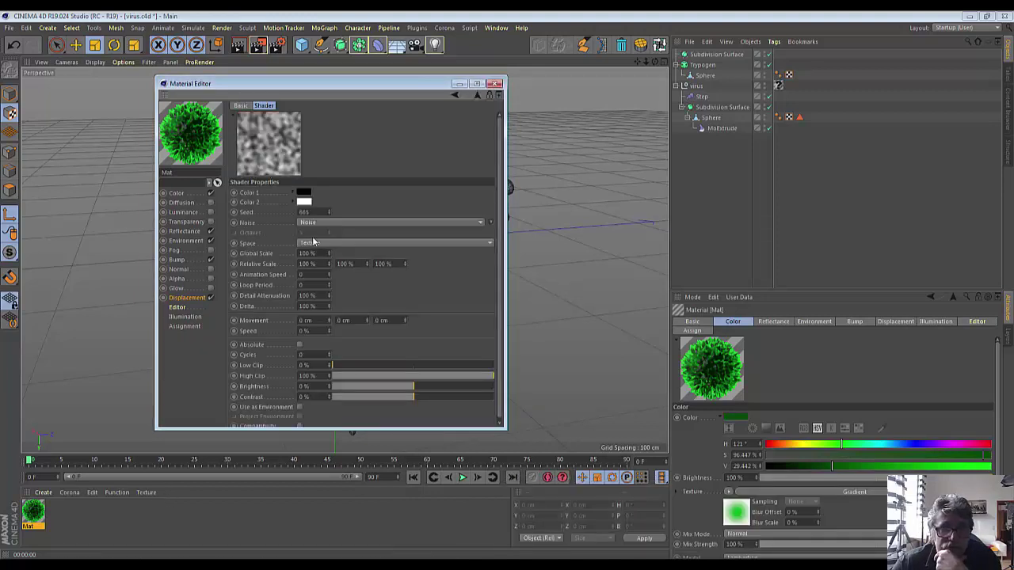
left_click(331, 223)
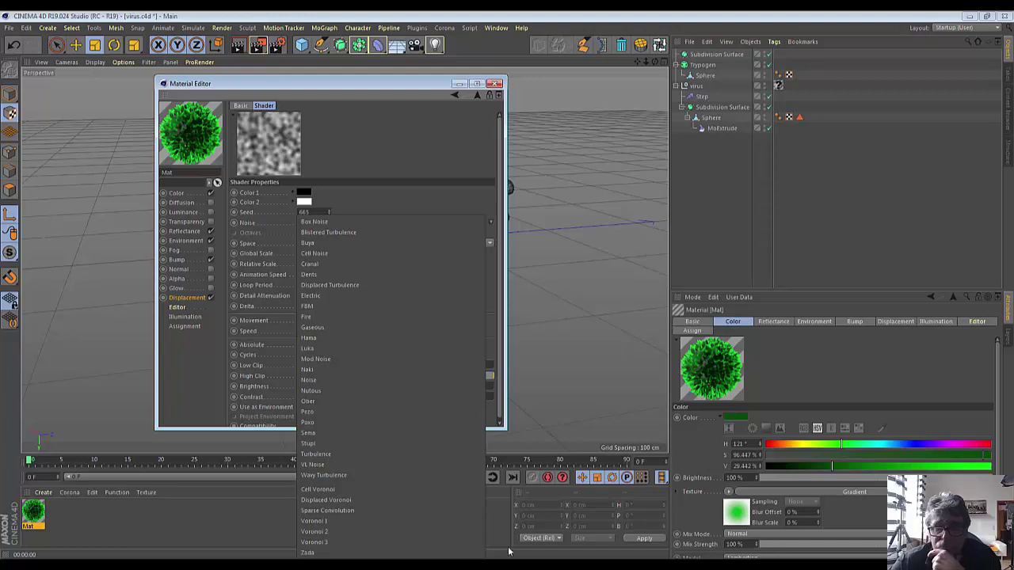
left_click(352, 433)
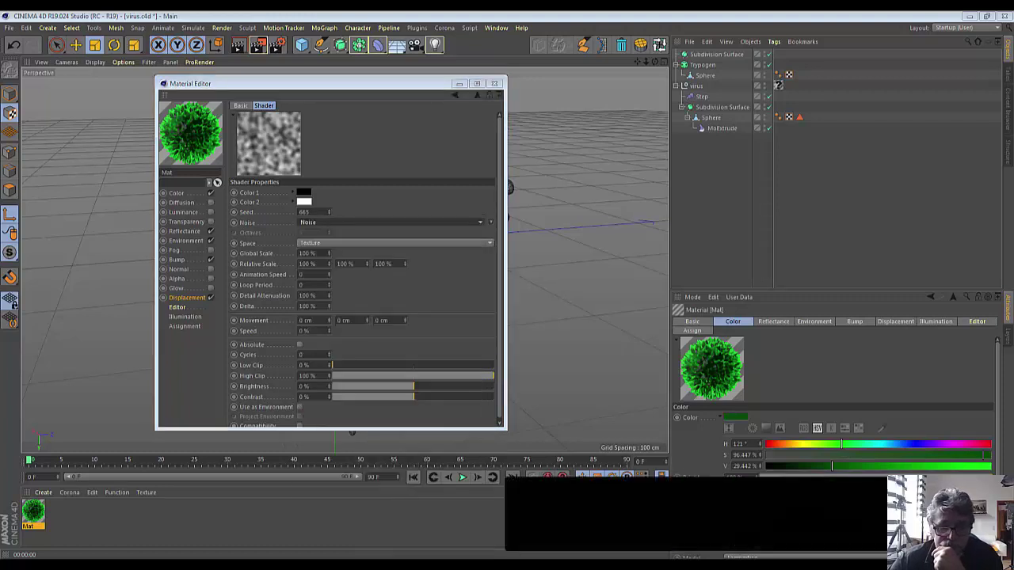
key("alt+Tab")
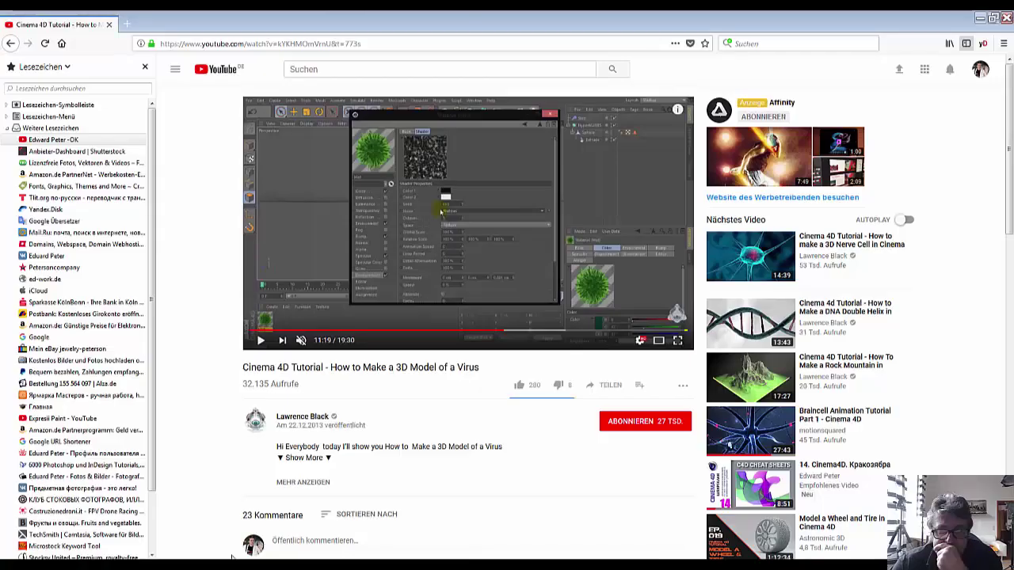
key("alt+Tab")
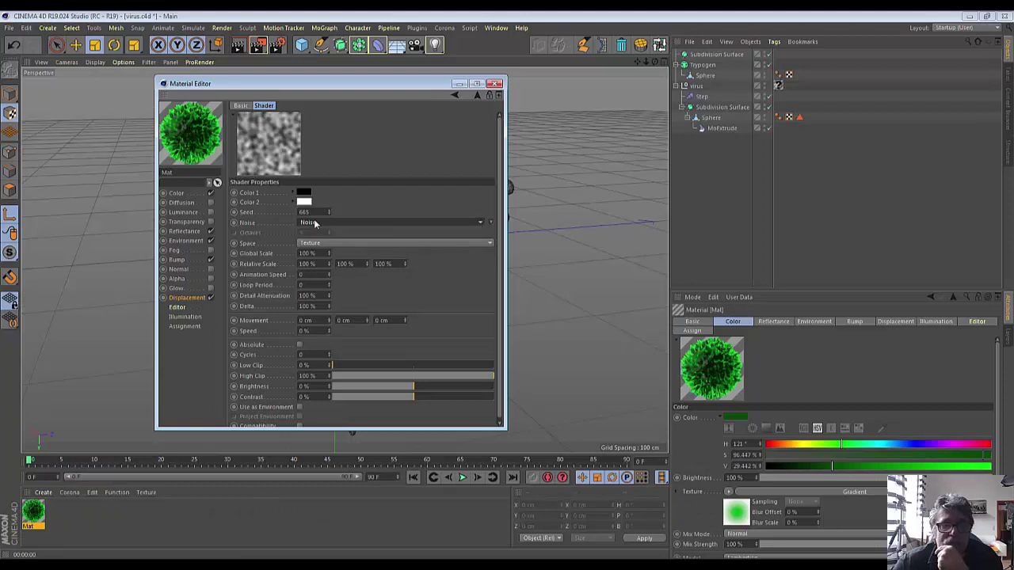
Set the displacement noise type to Nutous with a 50% Global Scale.
left_click(315, 224)
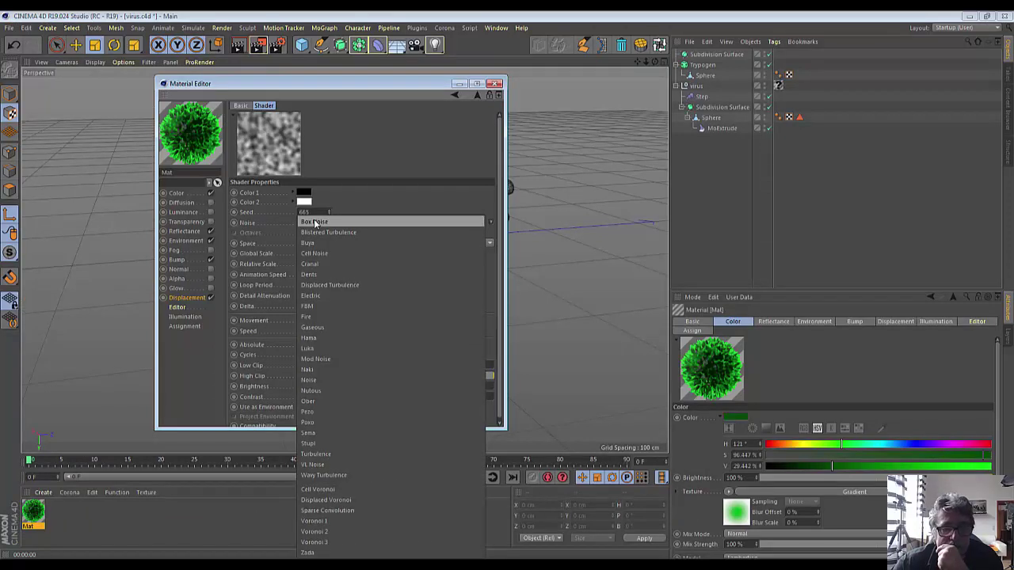
left_click(309, 390)
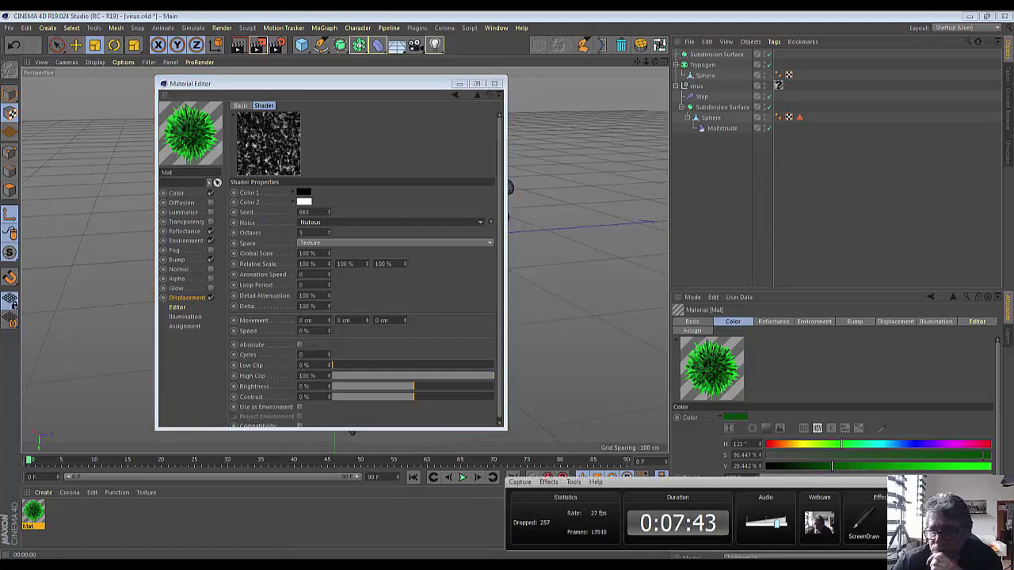
left_click(312, 271)
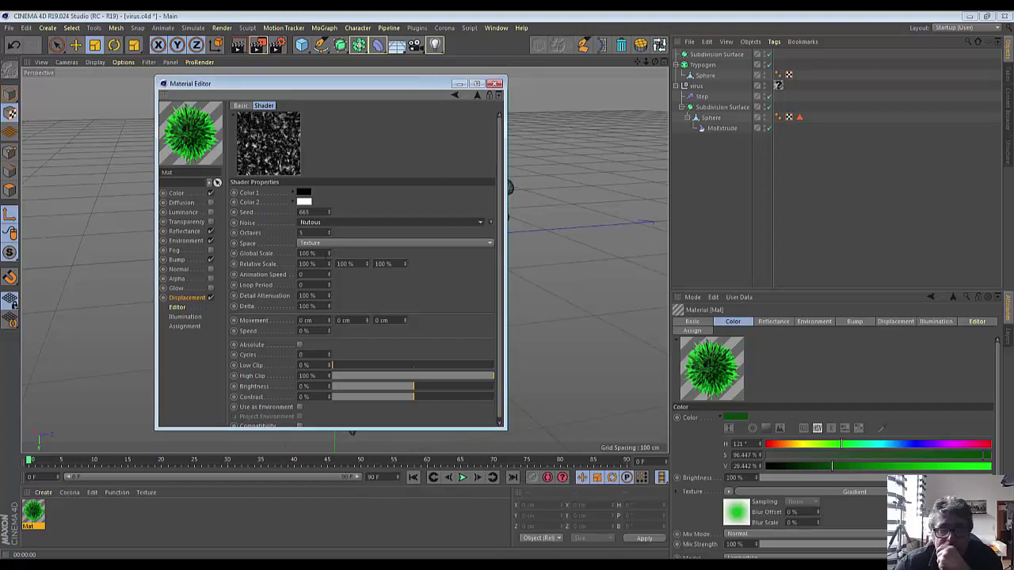
left_click_drag(315, 253, 298, 253)
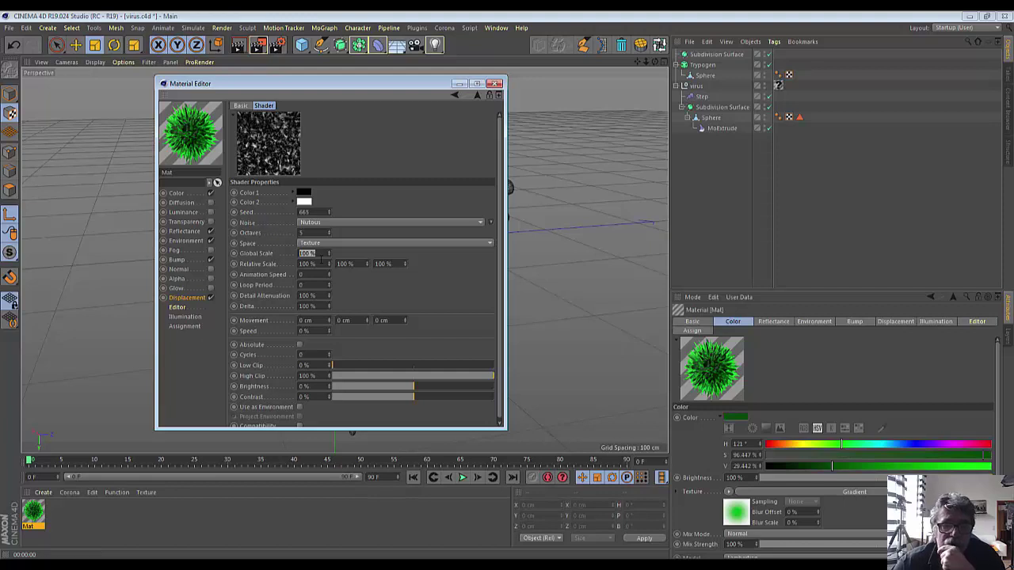
type("50")
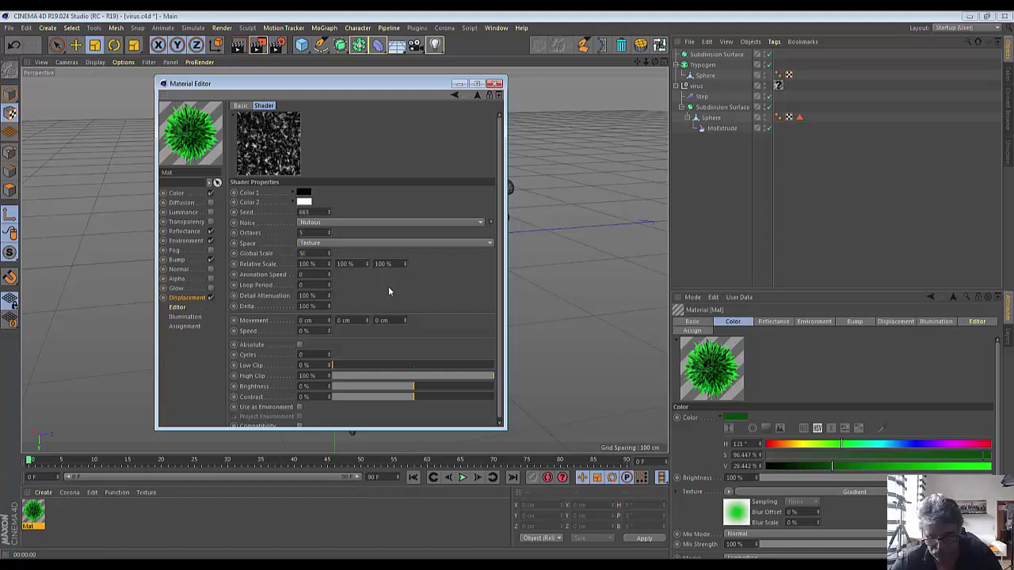
key("Return")
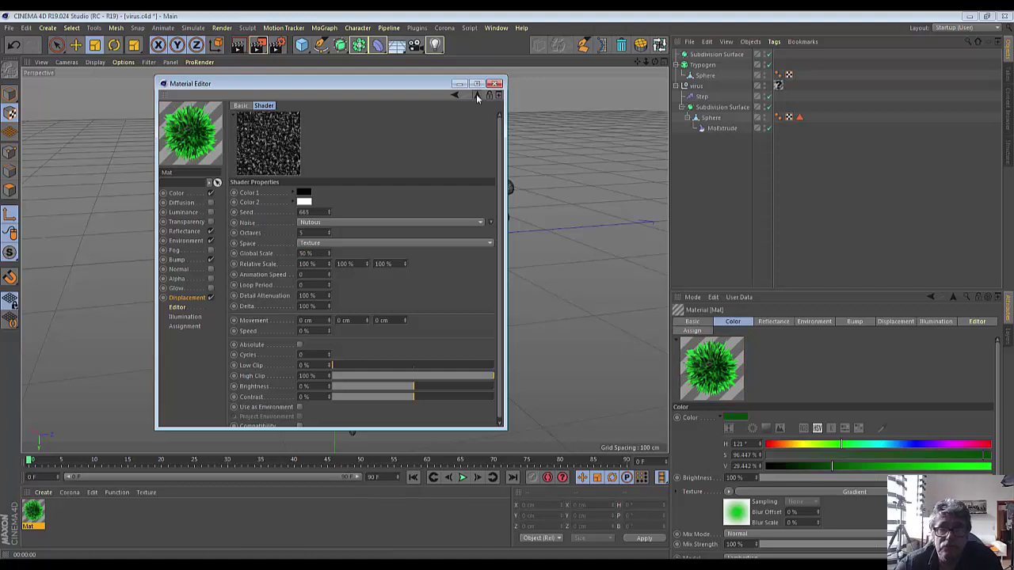
left_click(475, 94)
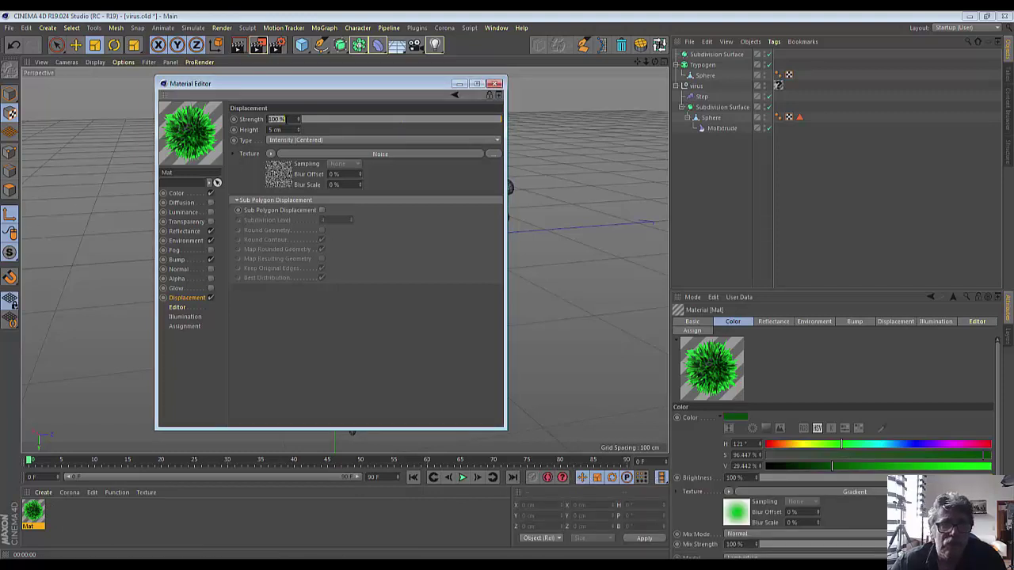
Set the displacement Strength to 20%.
left_click(282, 119)
double_click(272, 119)
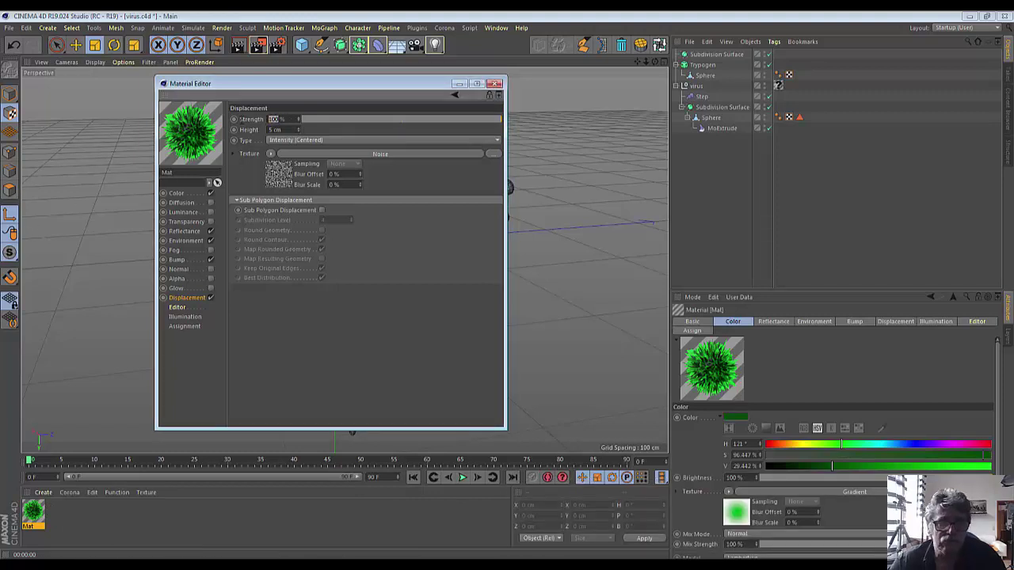
type("2")
key("Return")
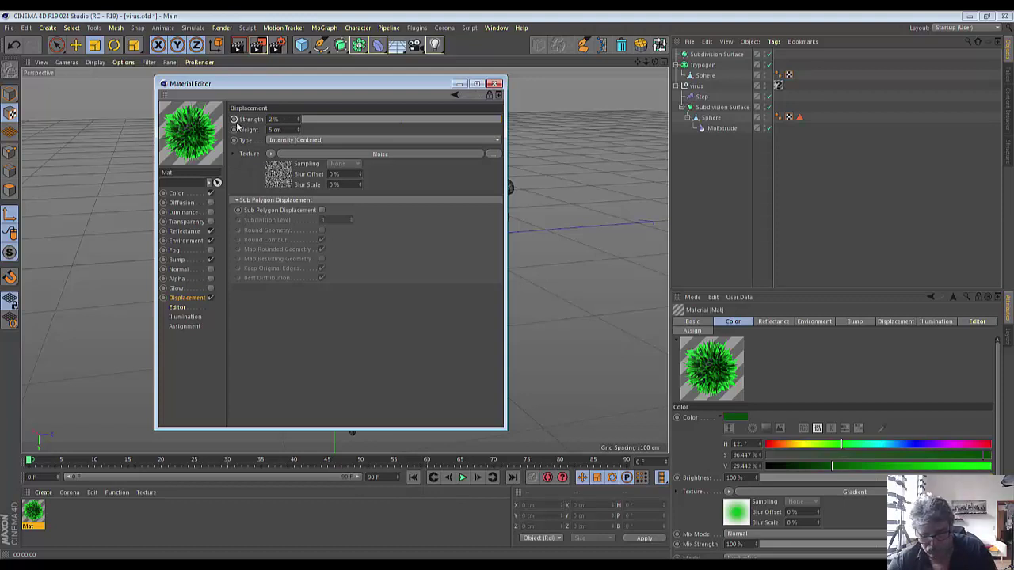
type("0")
key("Return")
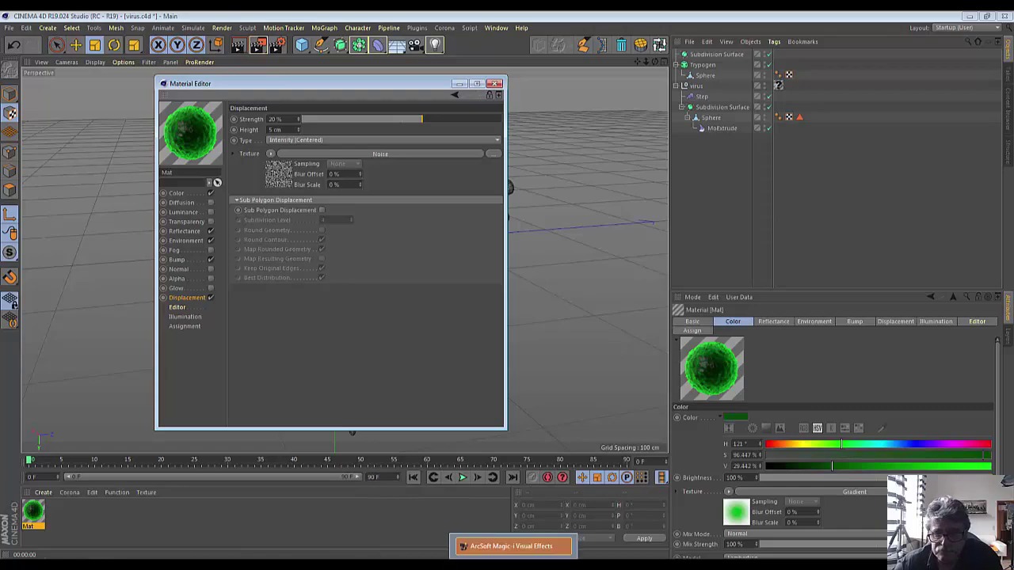
Minimize the Material Editor so the virus model is visible.
left_click(142, 547)
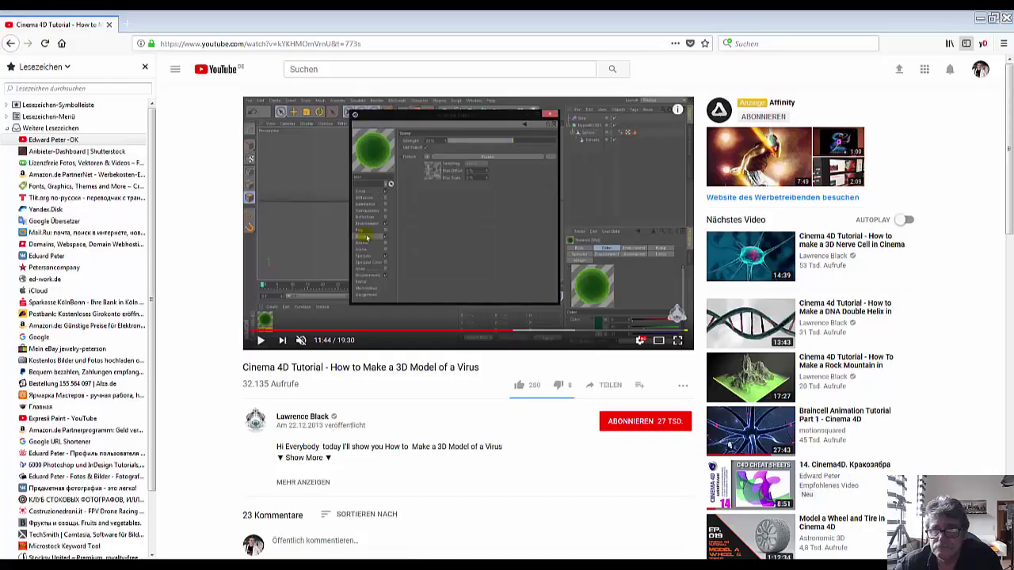
key("alt+Tab")
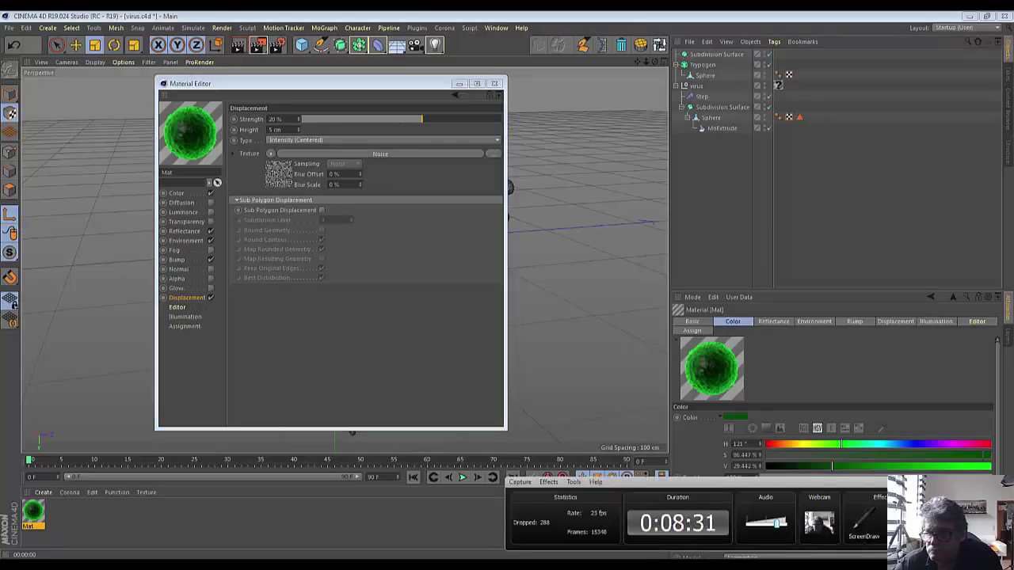
left_click(459, 83)
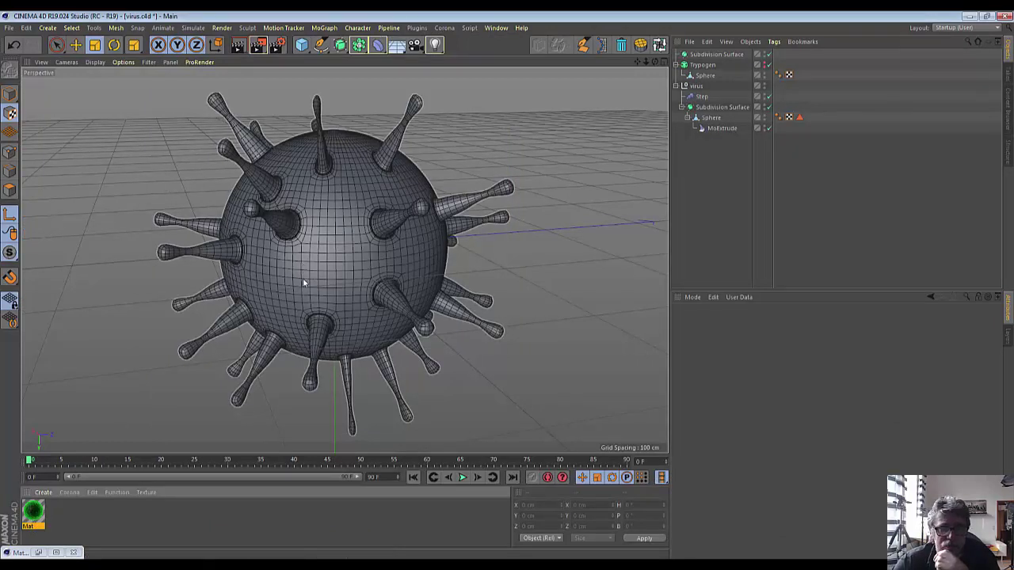
Apply Mat to the Sphere with Spherical projection and check it in a render preview.
left_click_drag(33, 513, 304, 283)
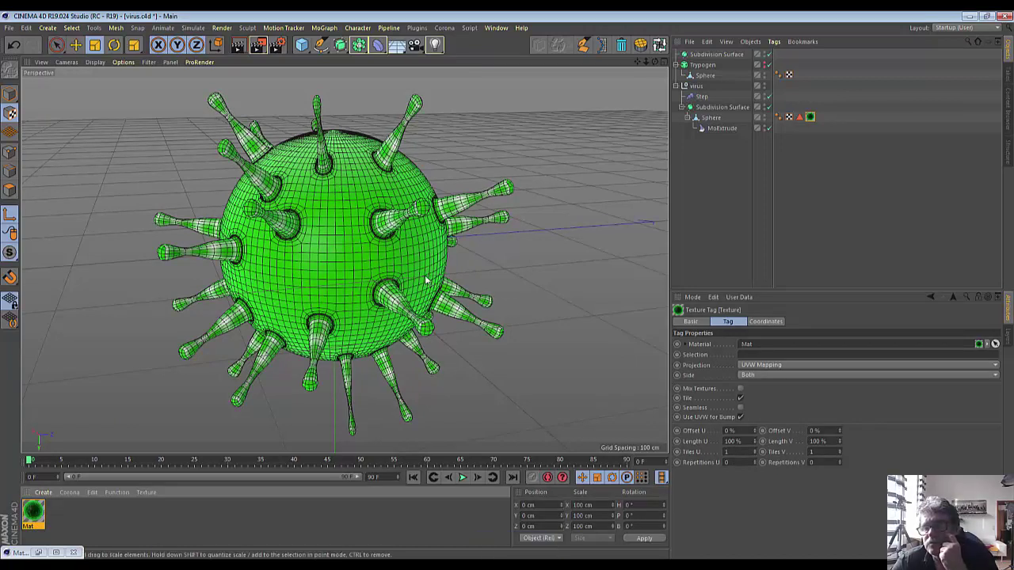
left_click(763, 365)
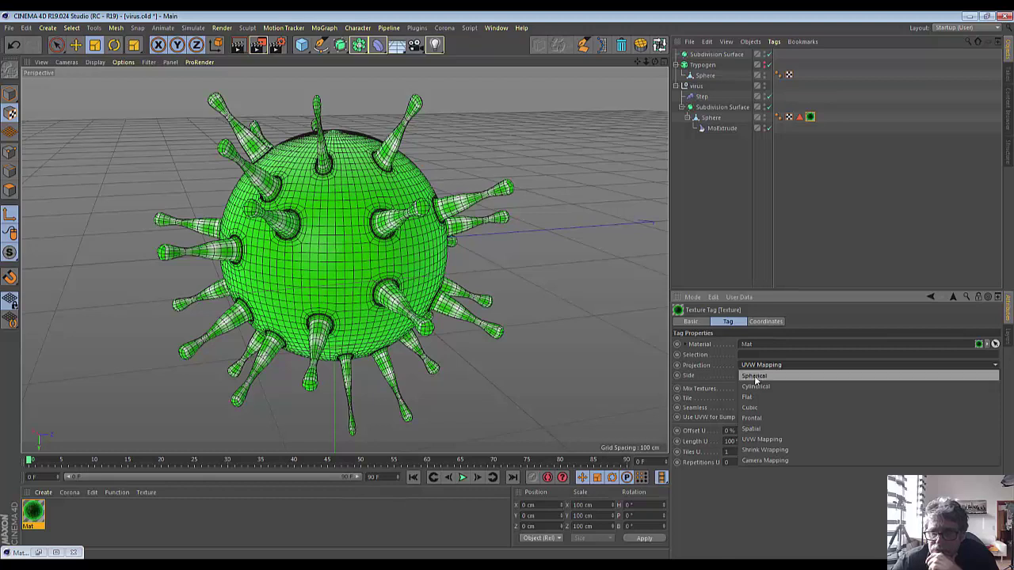
left_click(754, 377)
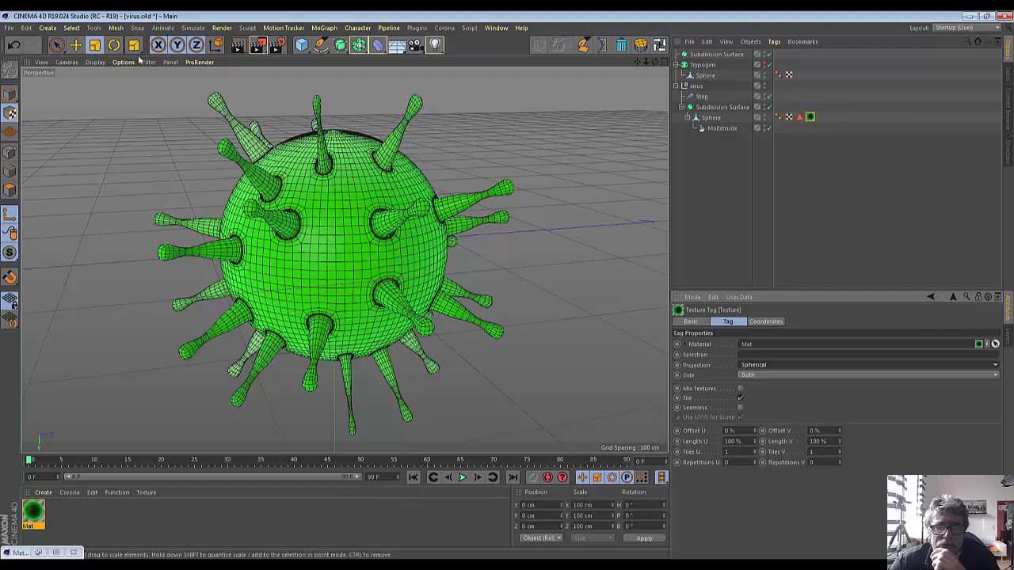
left_click(237, 45)
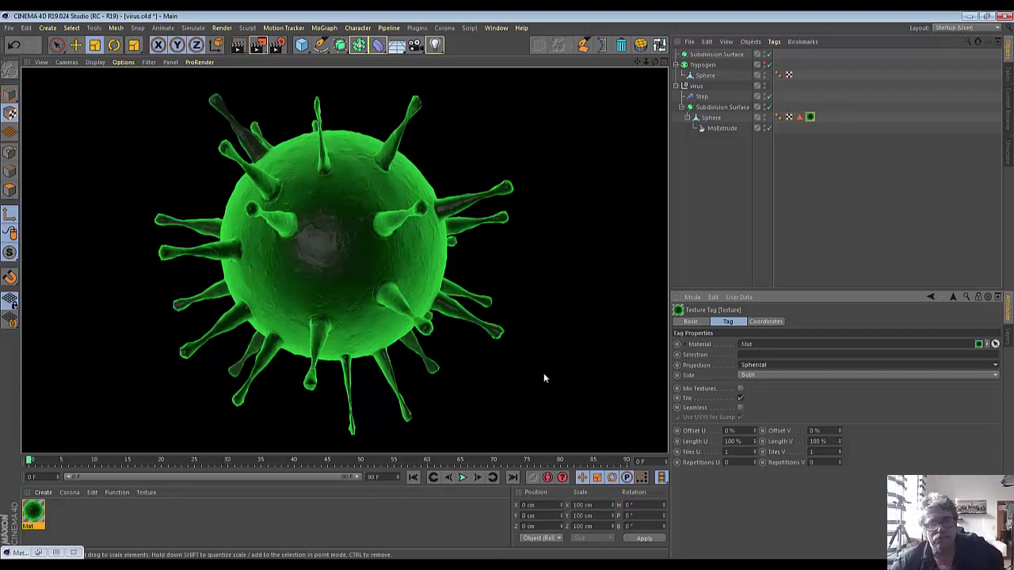
left_click(10, 113)
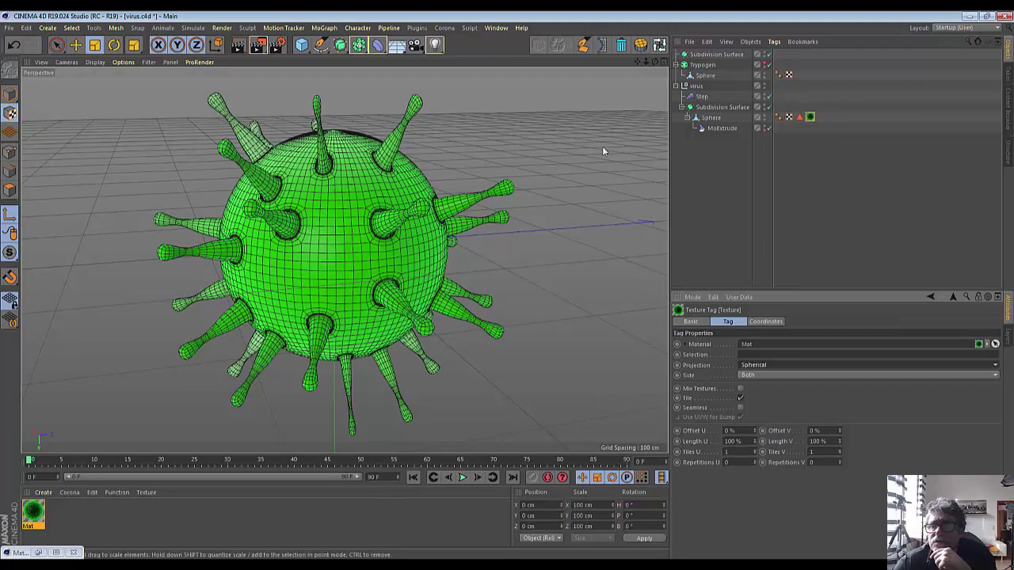
Scale the Sphere up to about 186.6 × 186.6 × 201.86 cm and test-render it.
left_click(720, 119)
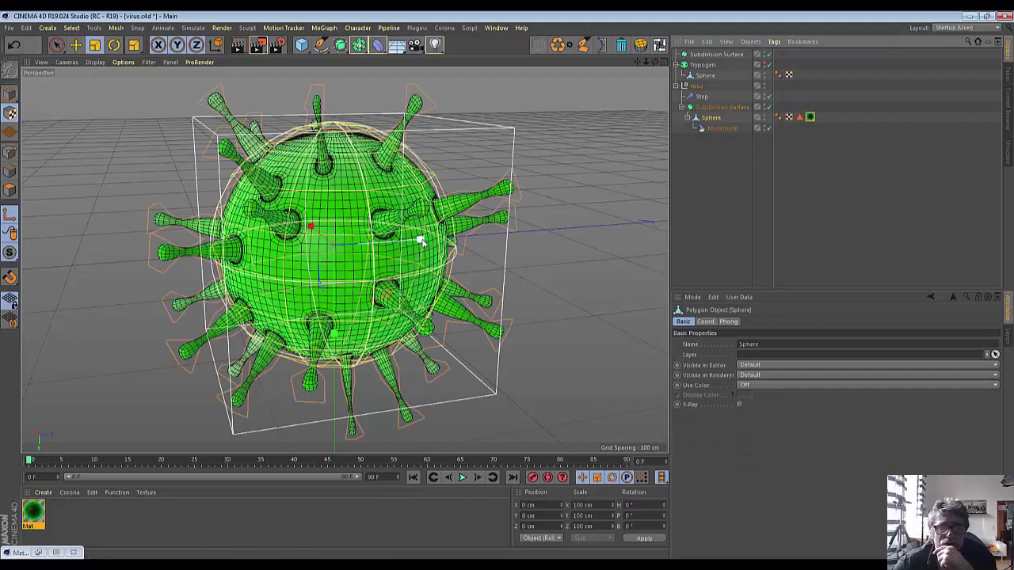
mouse_move(420, 239)
left_mouse_down()
mouse_move(428, 243)
mouse_move(420, 239)
left_mouse_up()
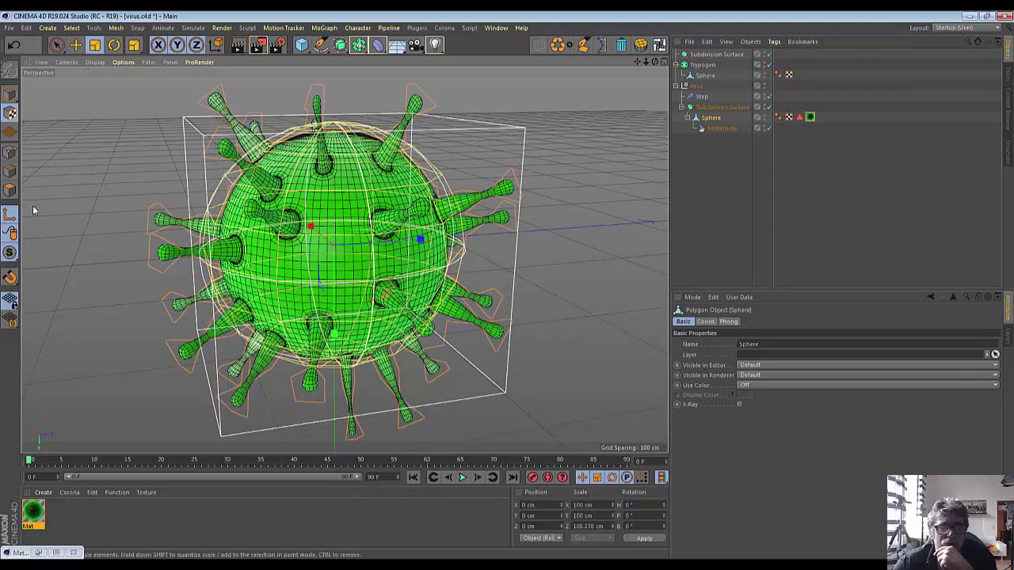
left_click(10, 215)
left_click(10, 216)
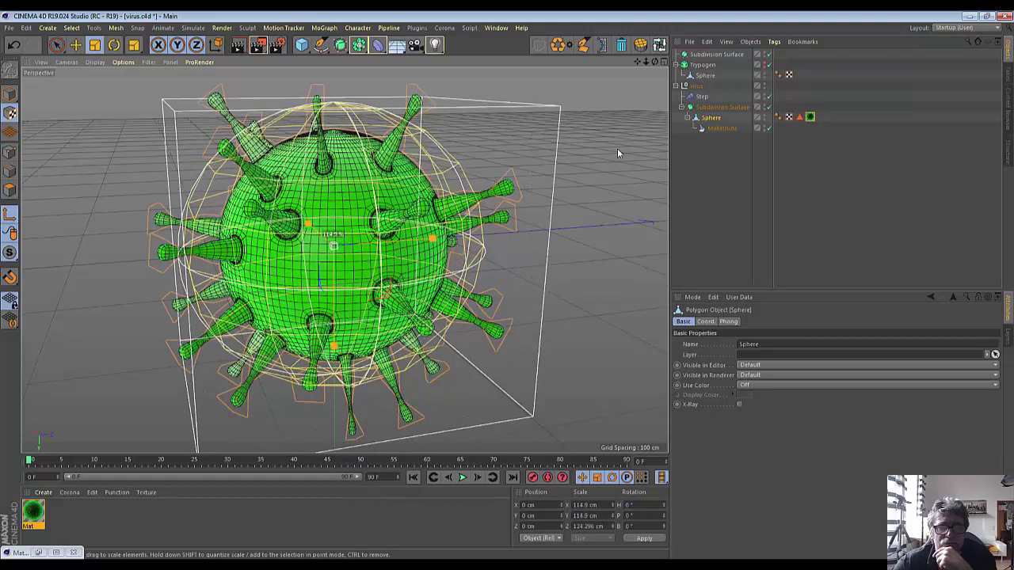
left_click_drag(570, 186, 668, 100)
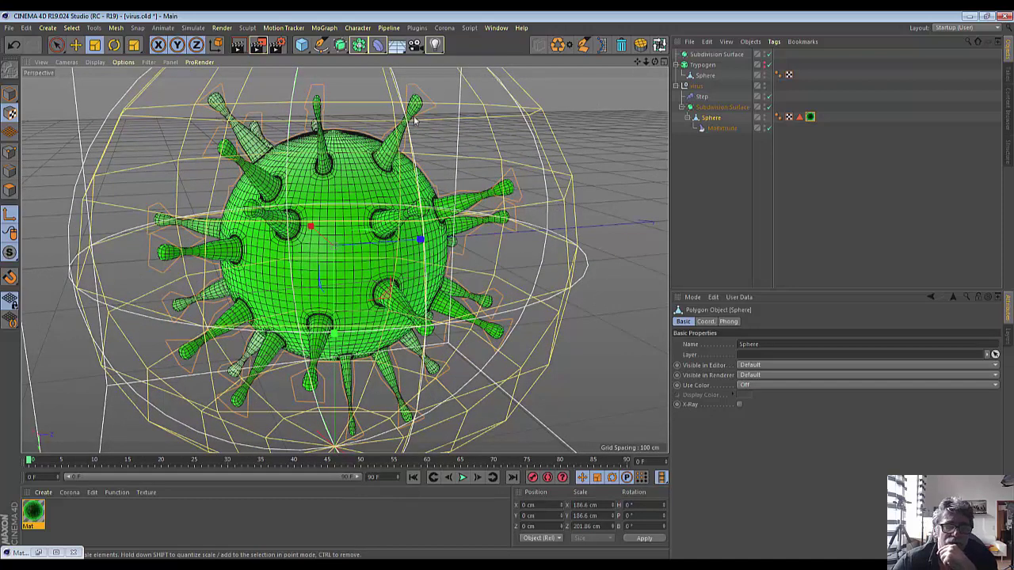
left_click(242, 49)
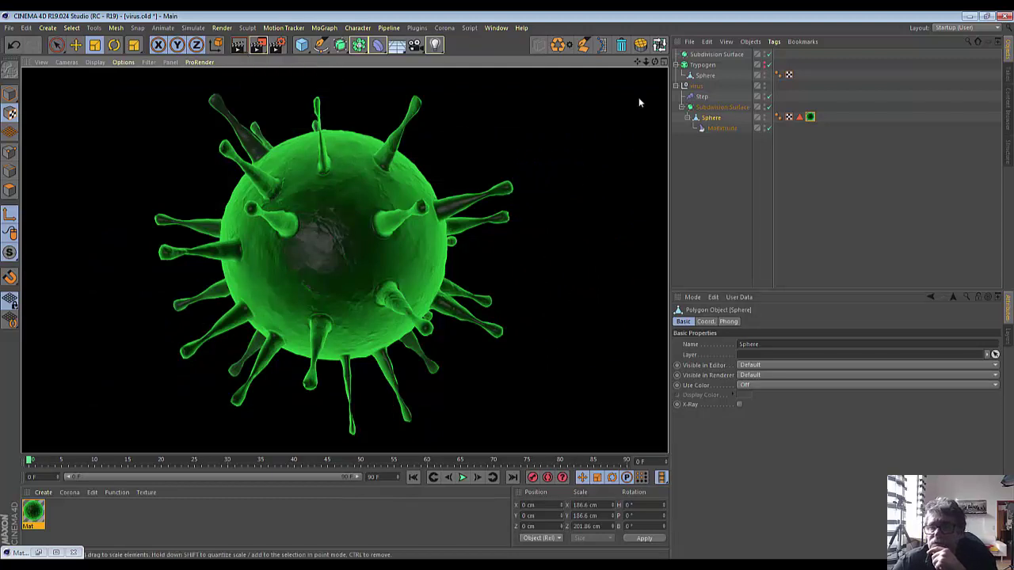
left_click(766, 65)
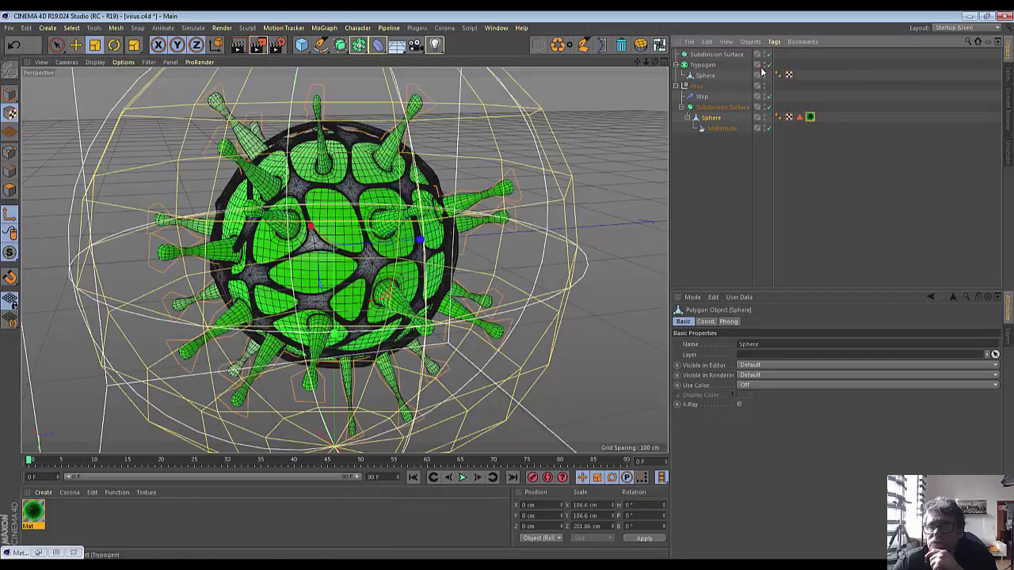
Enable the Trypogen cell pattern and render the finished green virus in the viewport.
left_click(761, 70)
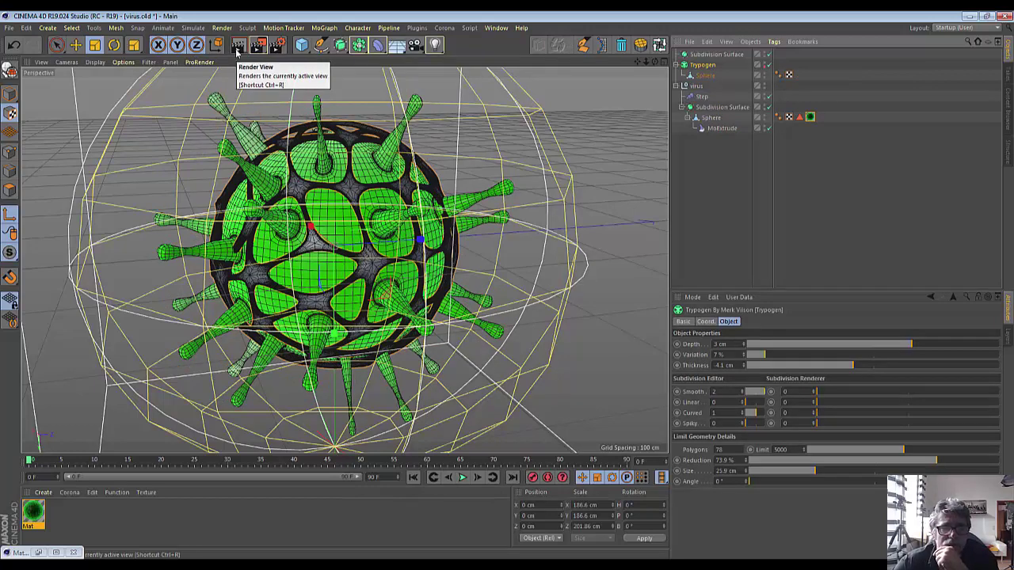
left_click(236, 47)
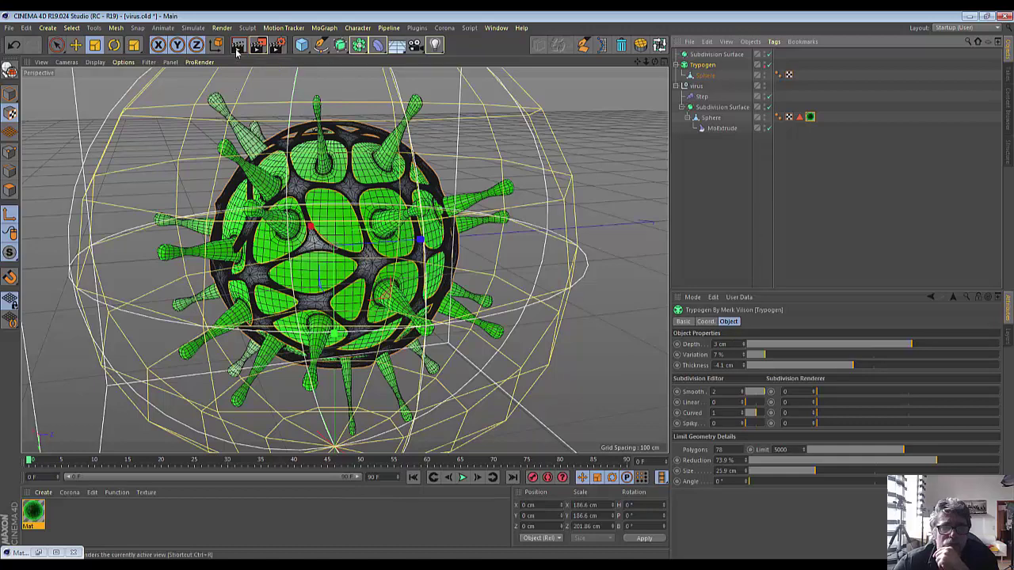